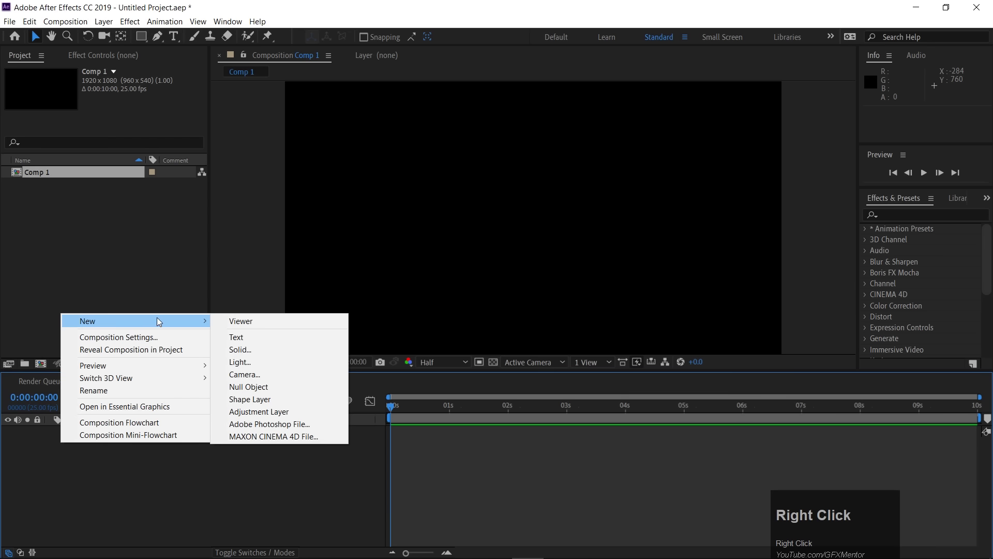
Start a new solid in Comp 1 with a width and height of 200 px
left_click(256, 350)
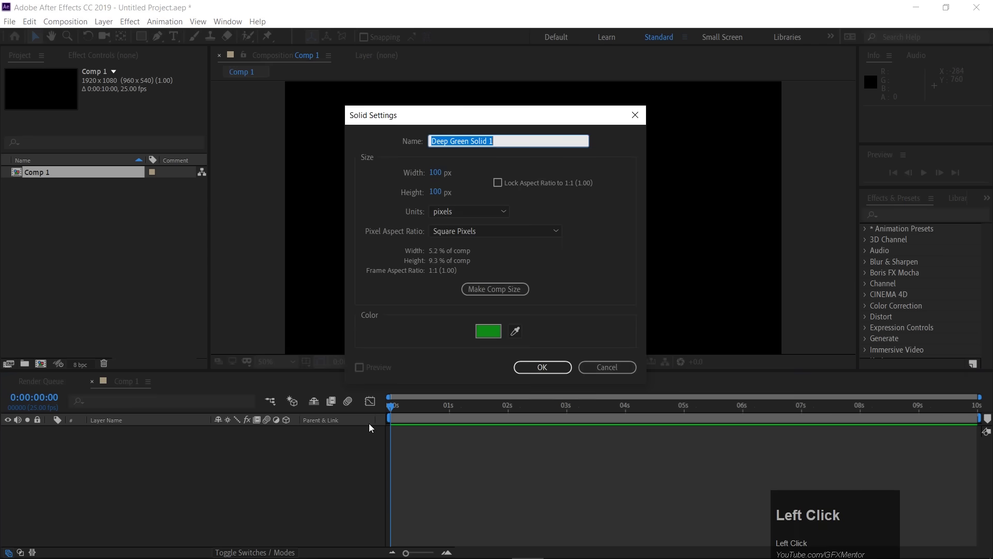
left_click_drag(472, 111, 381, 131)
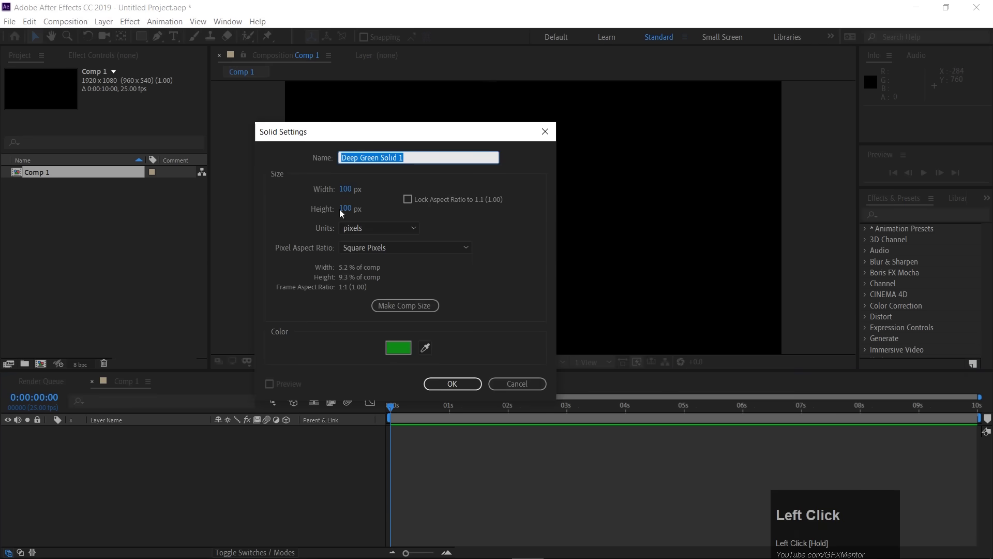
left_click(346, 190)
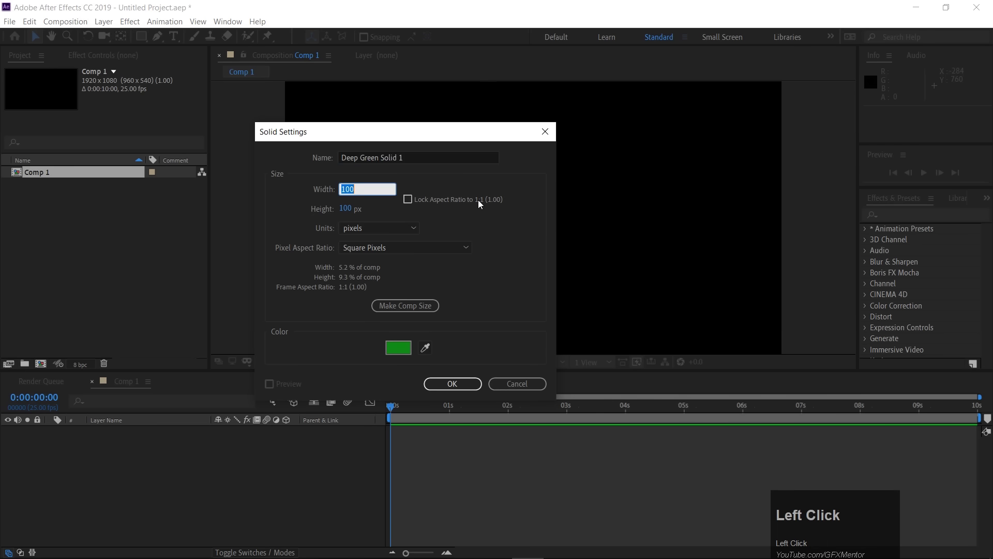
type("100")
key("BackSpace")
key("BackSpace")
key("BackSpace")
type("200")
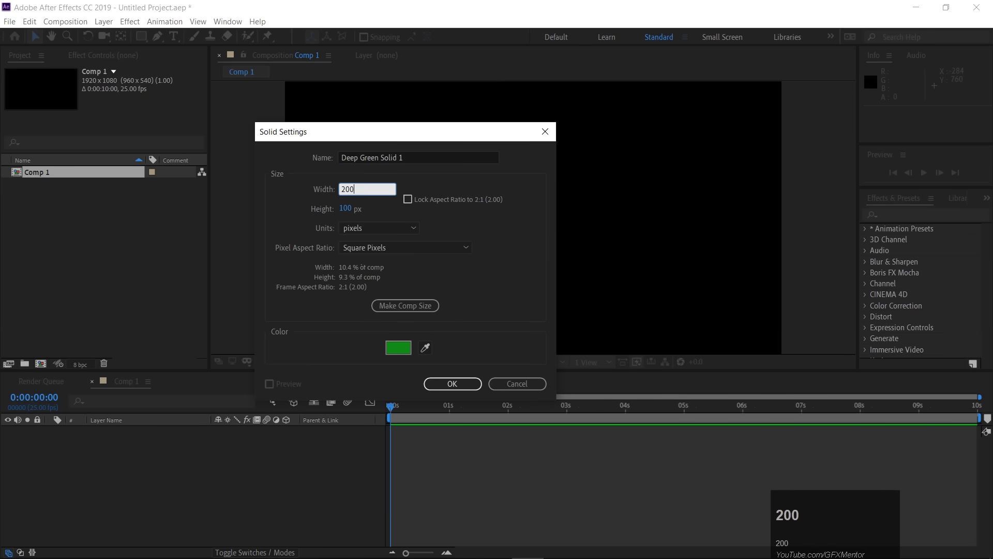
key("Tab")
type("200")
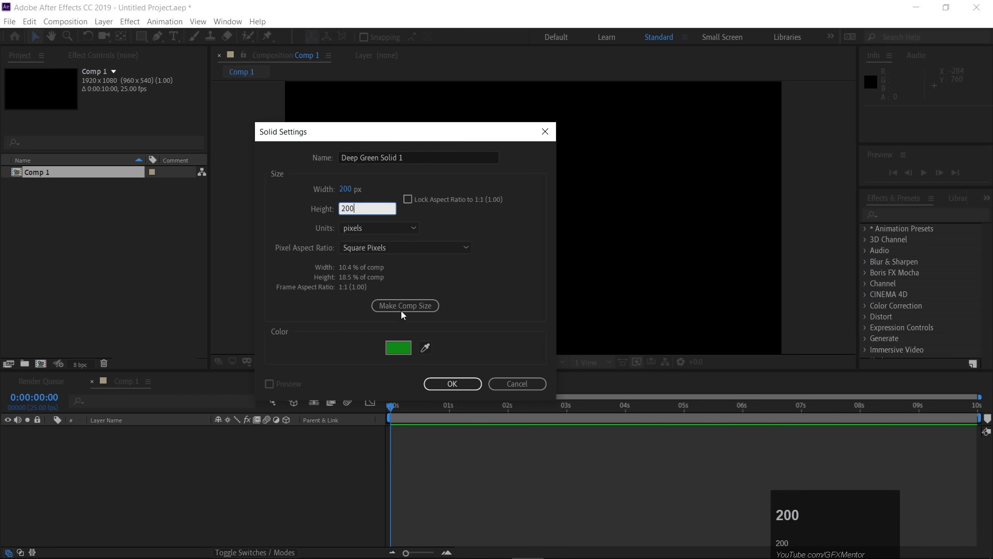
Set the new solid's colour to red and create it
left_click(398, 347)
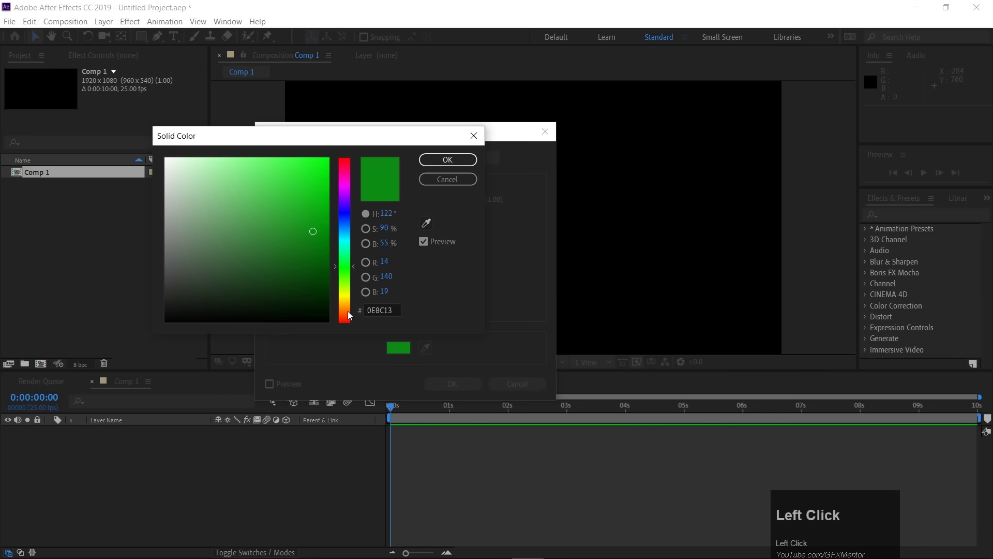
left_click_drag(348, 315, 348, 323)
left_click(325, 162)
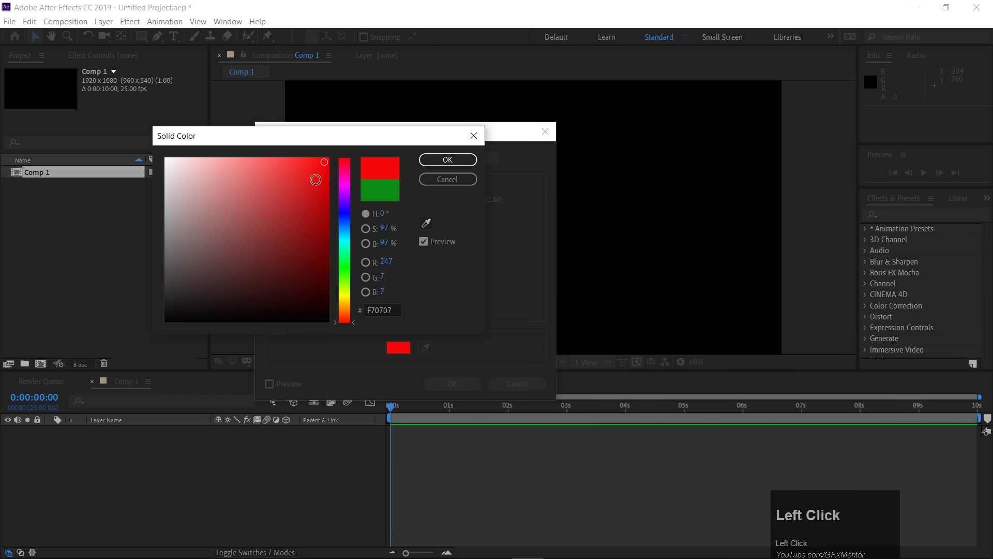
left_click(447, 159)
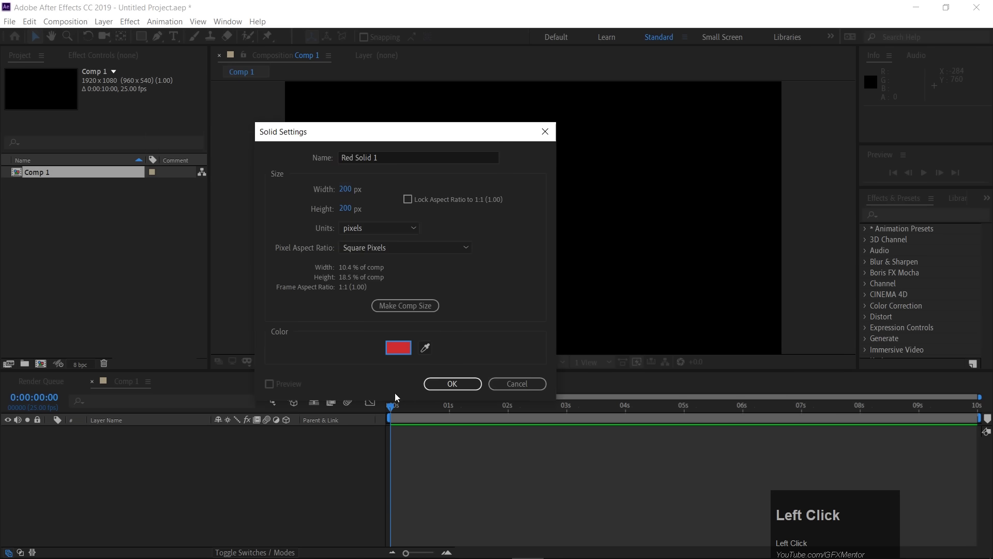
left_click(443, 385)
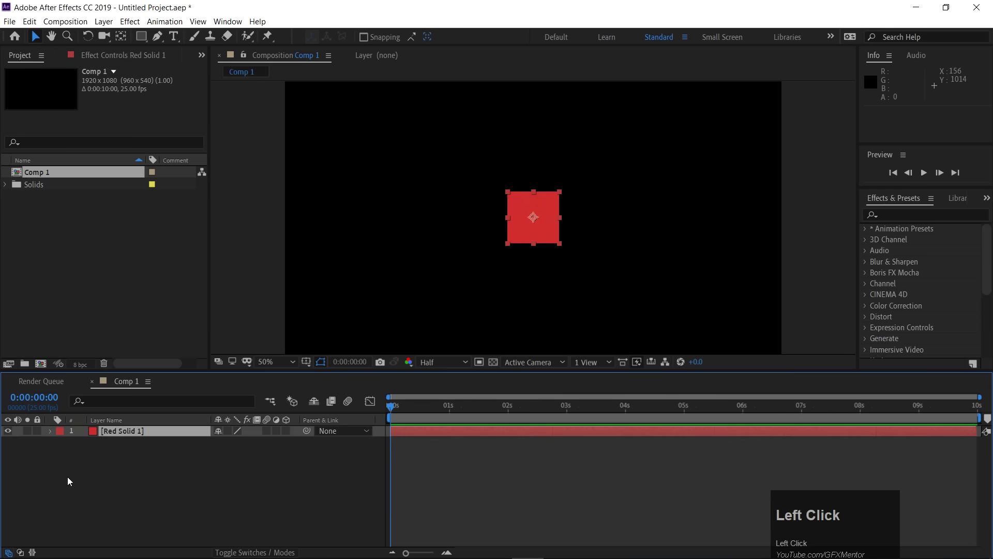
Start a second solid in Comp 1 with a width and height of 100 px
right_click(89, 449)
left_click(168, 326)
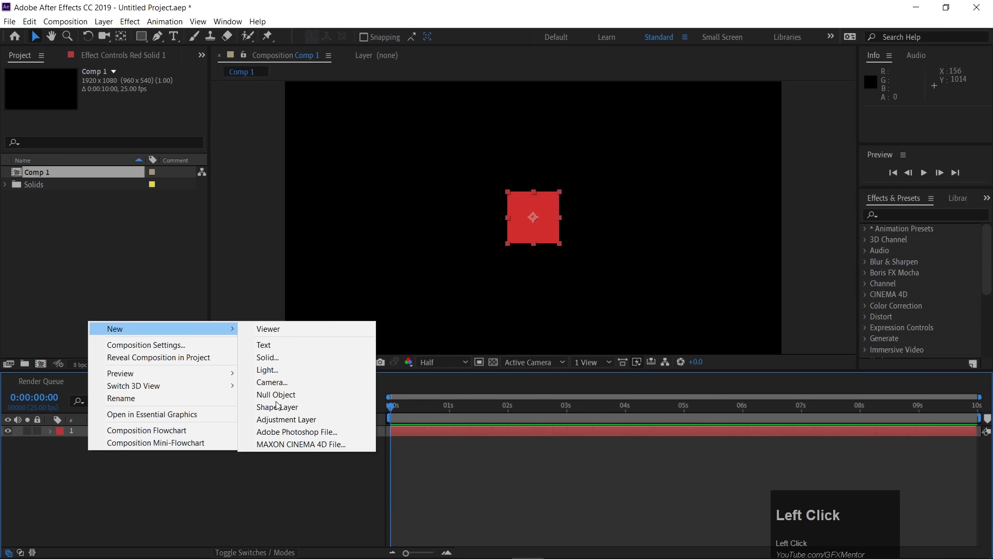
left_click(287, 357)
left_click(345, 189)
type("100")
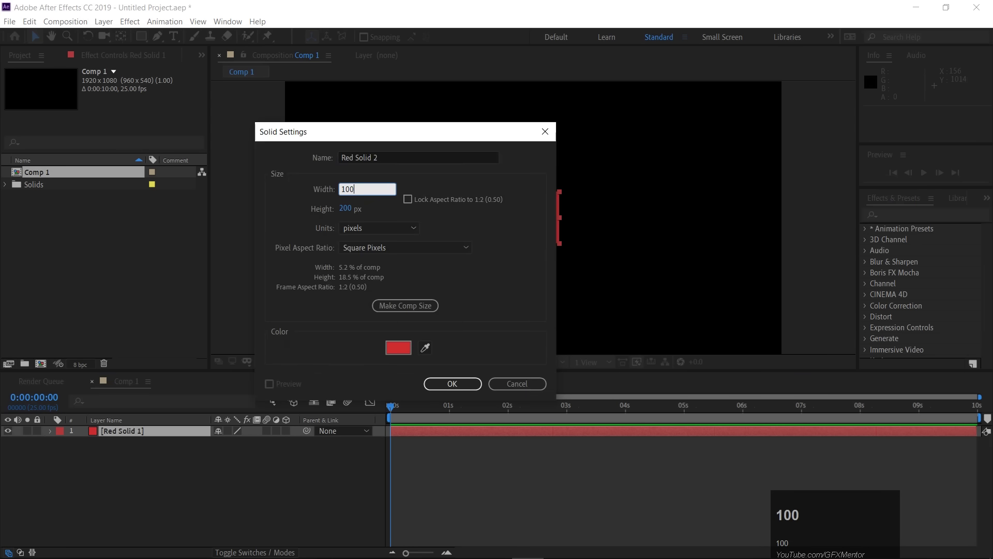
key("Tab")
type("100")
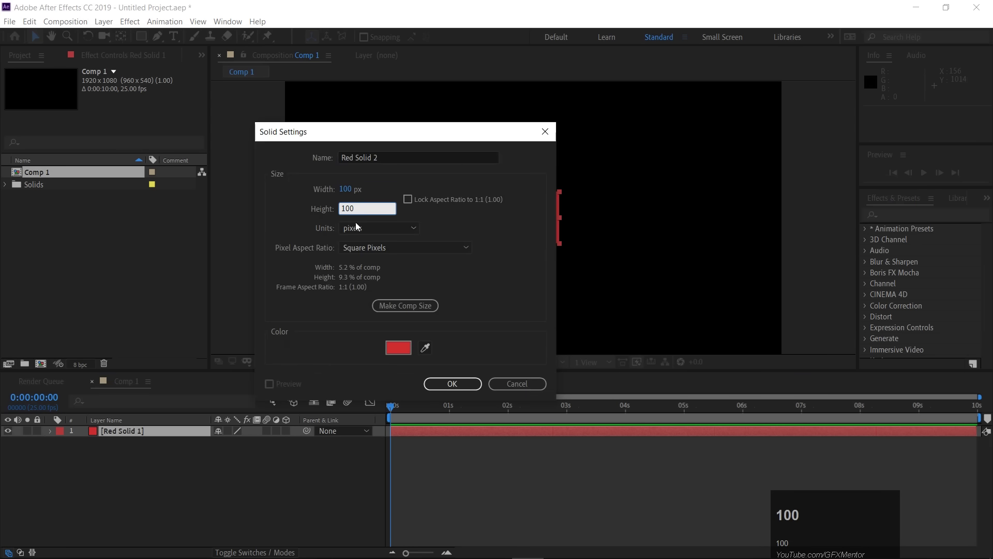
Lighten the second solid's colour to a pale medium red and create it
left_click(398, 347)
left_click_drag(251, 176, 240, 170)
left_click(446, 161)
left_click(451, 383)
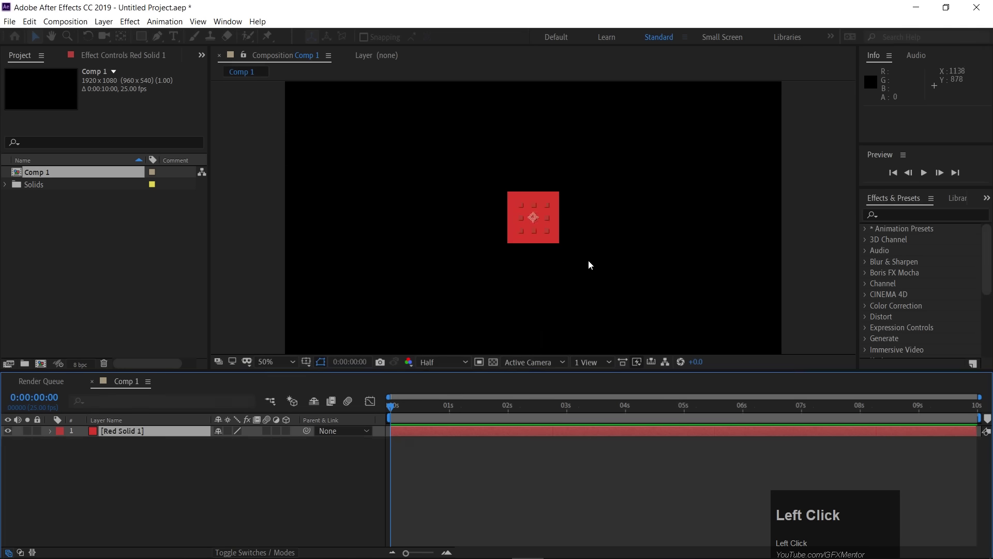
Move the small light red square horizontally out of the large red square, placing it just to its right
left_click(589, 235)
left_click_drag(531, 219, 597, 216)
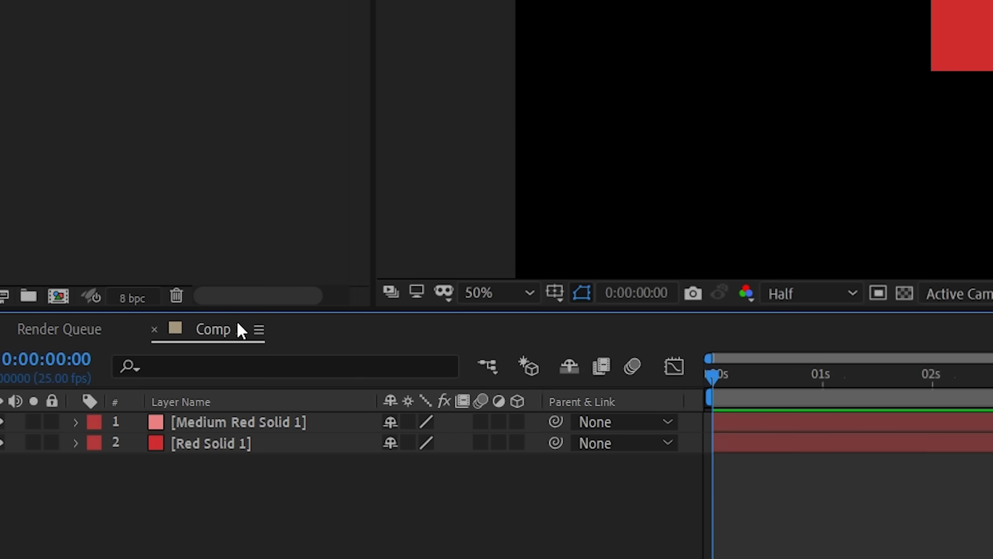
Hide the timeline's Parent & Link column and show it again
left_click(259, 331)
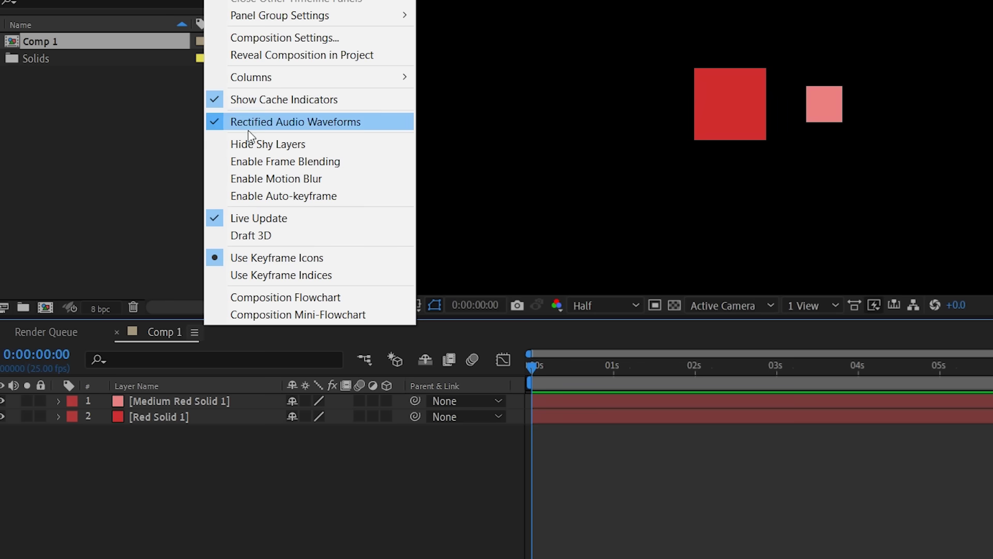
mouse_move(264, 76)
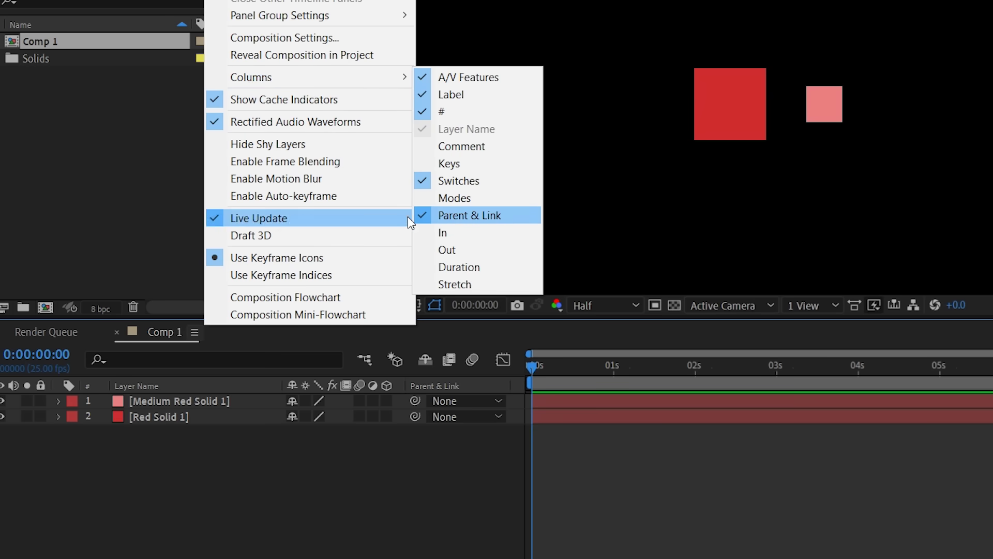
left_click(455, 217)
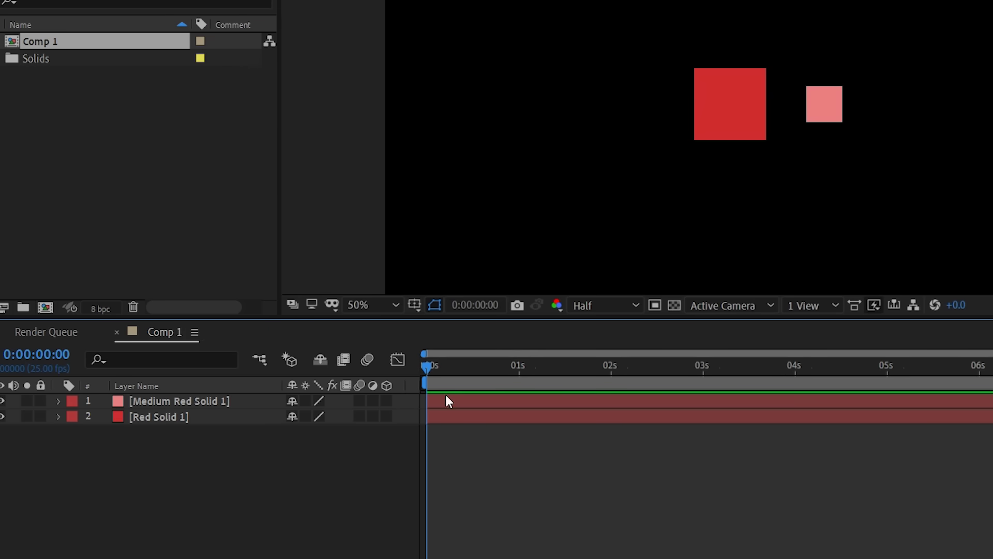
left_click(195, 332)
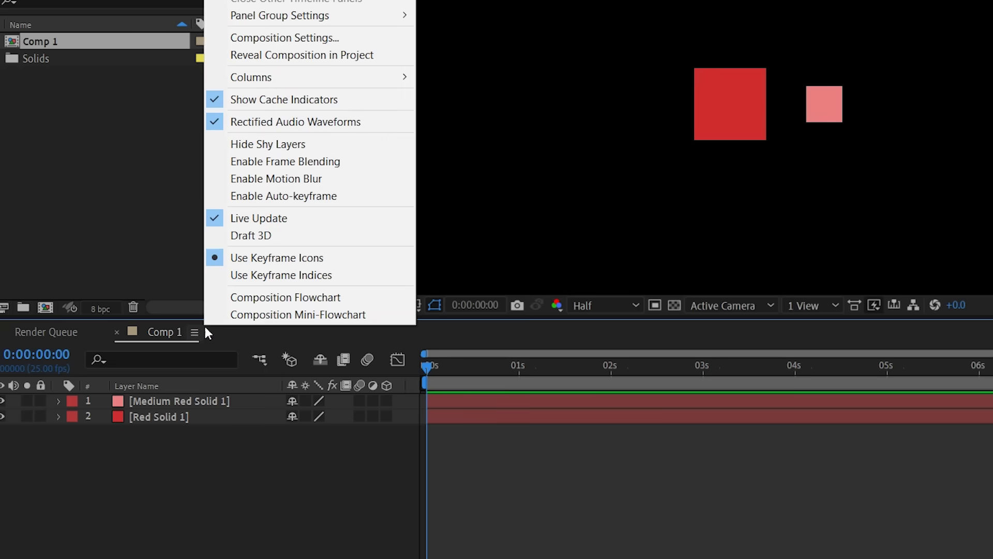
mouse_move(277, 77)
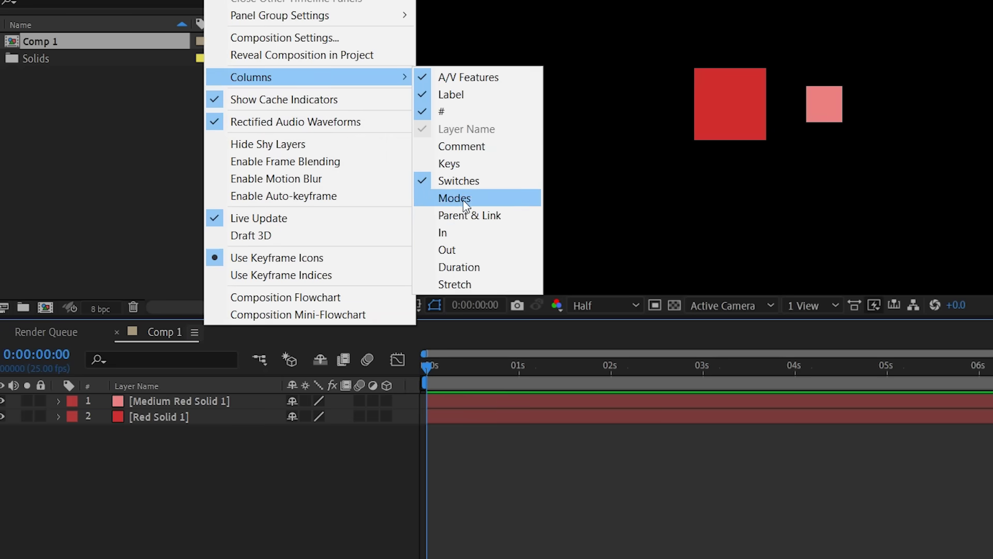
left_click(460, 217)
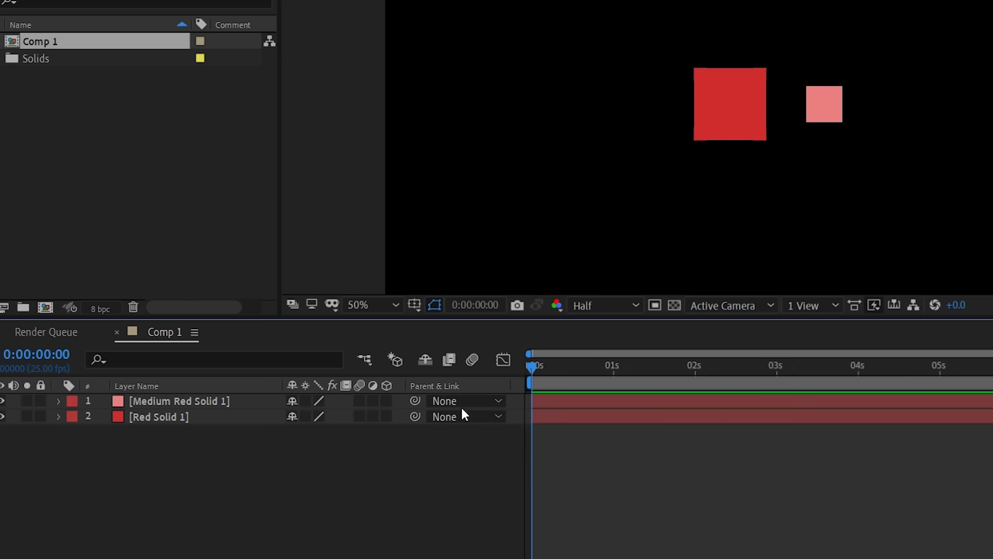
Choose Red Solid 1 as the parent of the Medium Red Solid 1 layer
left_click(491, 403)
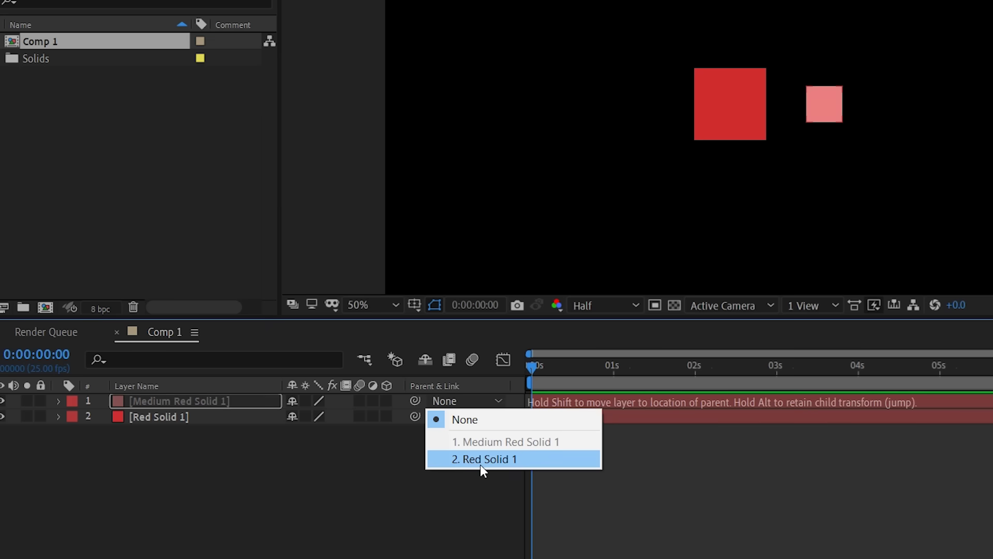
left_click(468, 497)
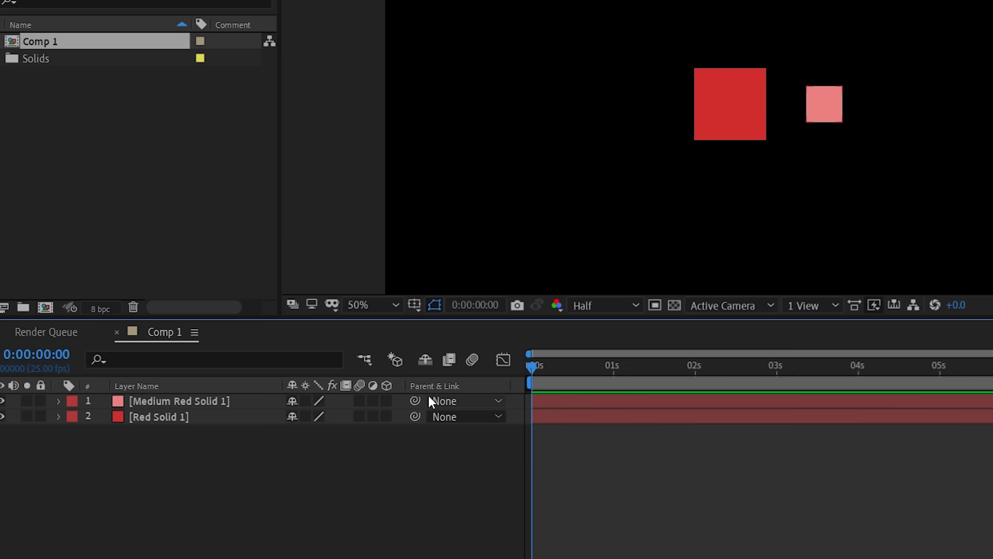
left_click(458, 402)
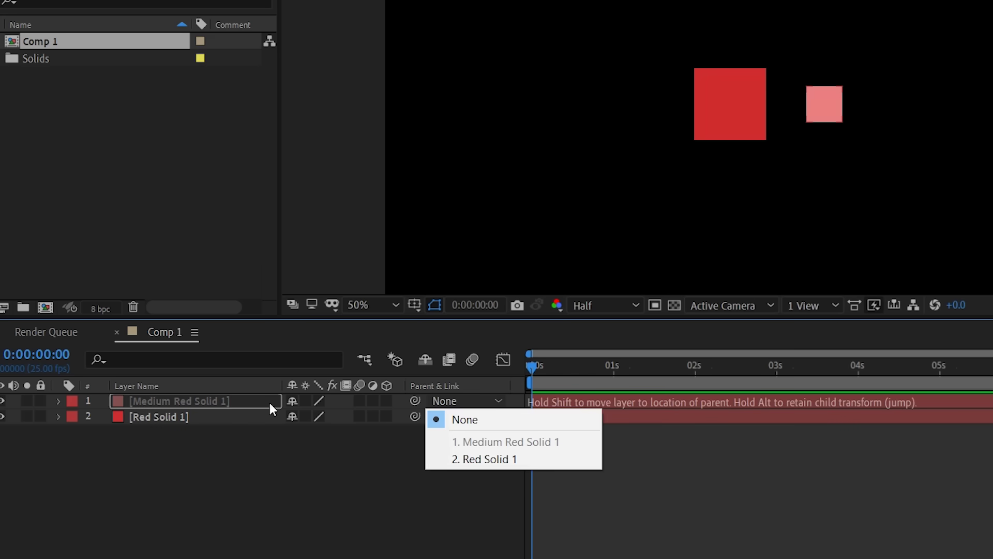
left_click(489, 459)
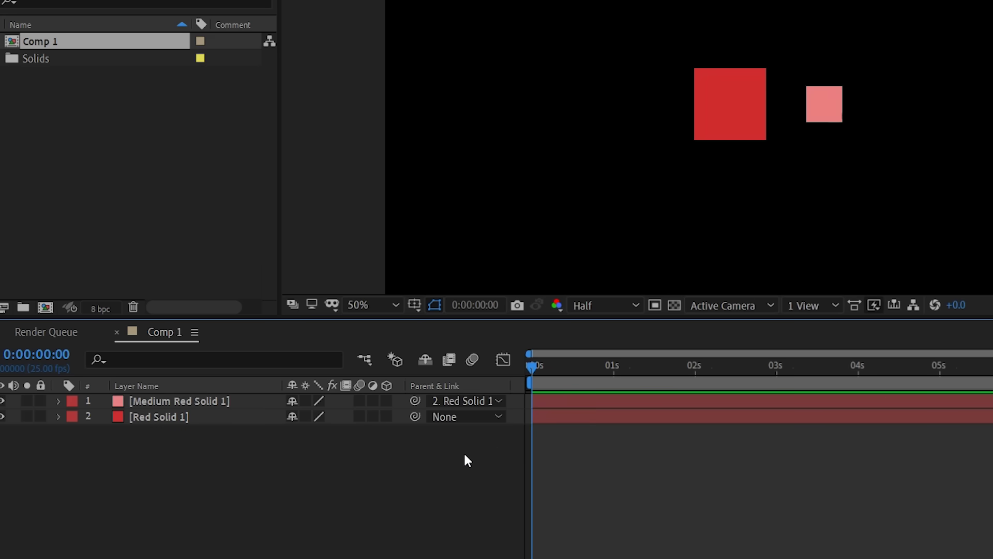
Select the child and parent layers in turn and test the link by shifting the large red square
left_click(143, 408)
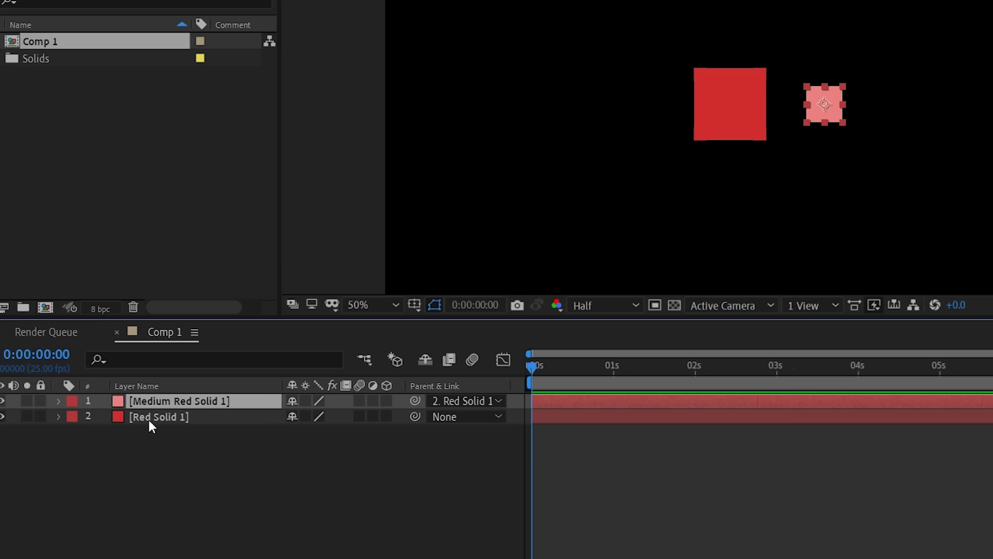
left_click(148, 420)
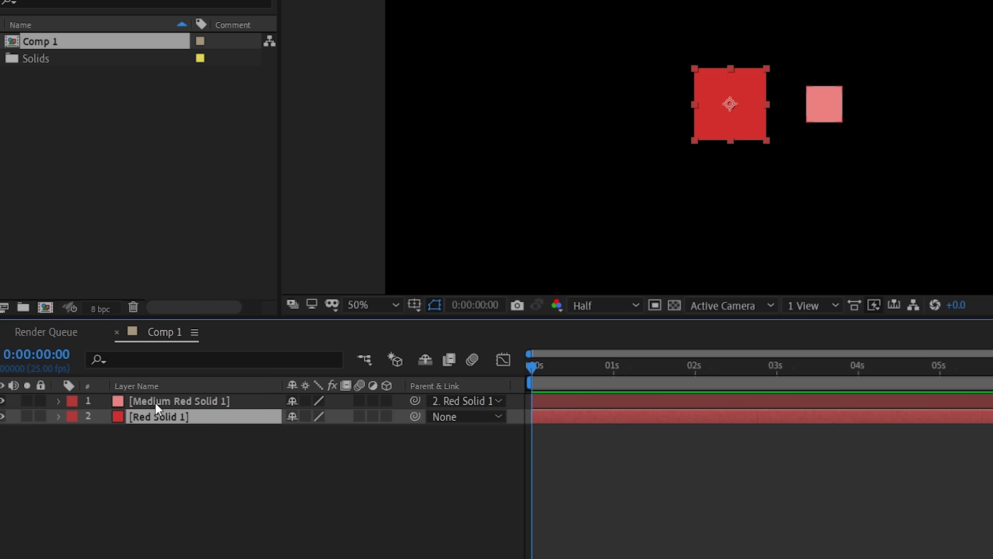
left_click(155, 403)
left_click(739, 104)
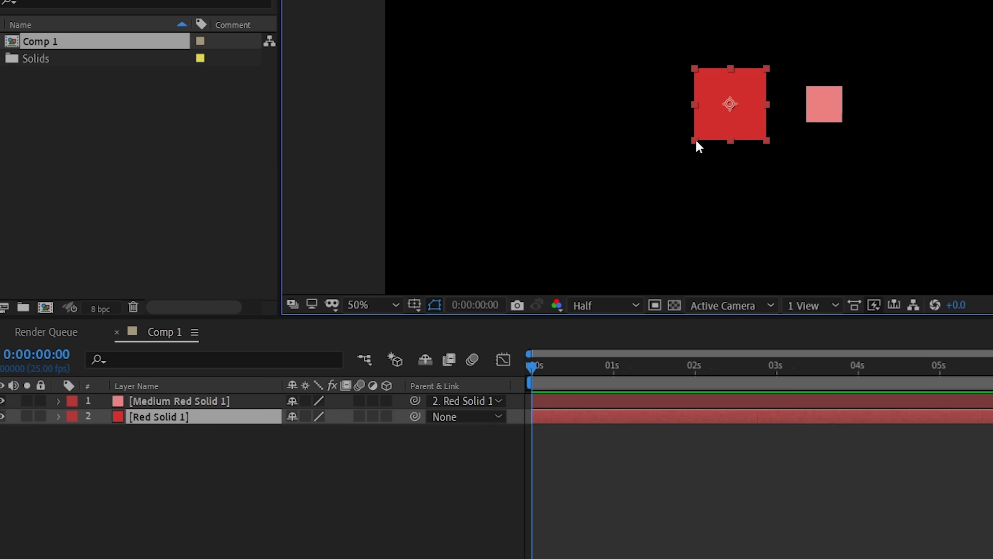
mouse_move(739, 124)
left_mouse_down()
mouse_move(722, 160)
mouse_move(558, 132)
mouse_move(705, 17)
mouse_move(834, 180)
mouse_move(569, 179)
mouse_move(822, 69)
mouse_move(700, 177)
mouse_move(724, 123)
left_mouse_up()
left_click(283, 465)
Set Medium Red Solid 1's parent to None, and link it to Red Solid 1 again with the parent pick whip
left_click(482, 401)
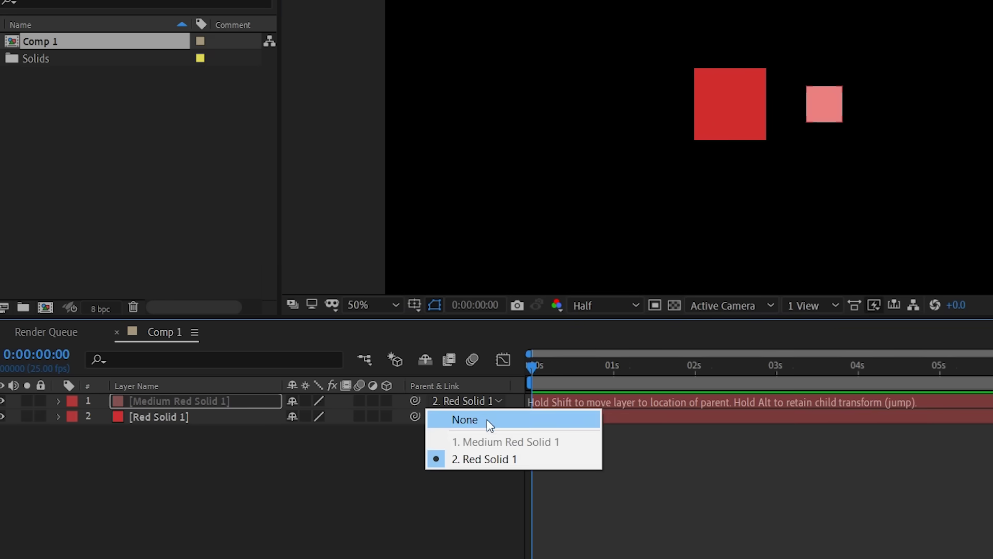
left_click(486, 418)
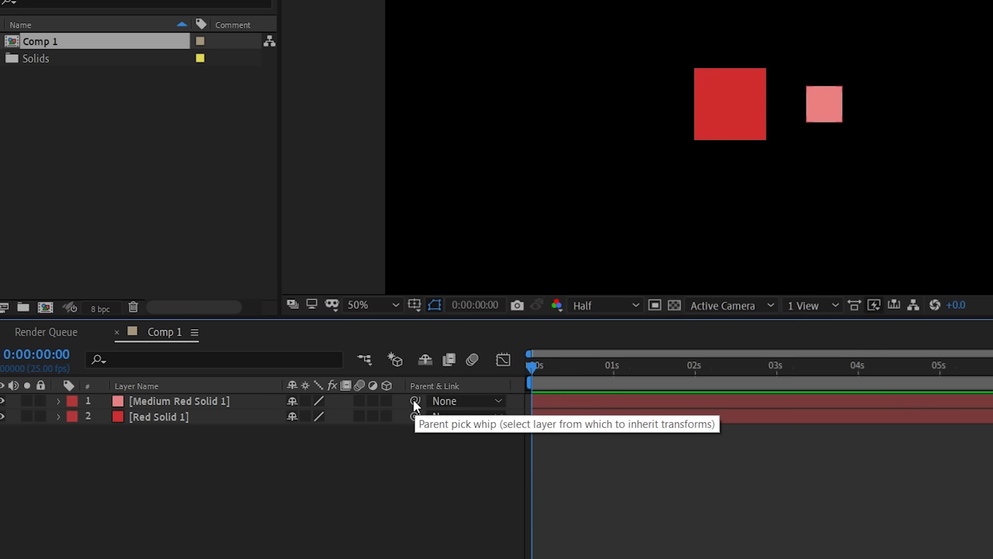
left_click_drag(414, 399, 879, 535)
left_click_drag(415, 403, 146, 528)
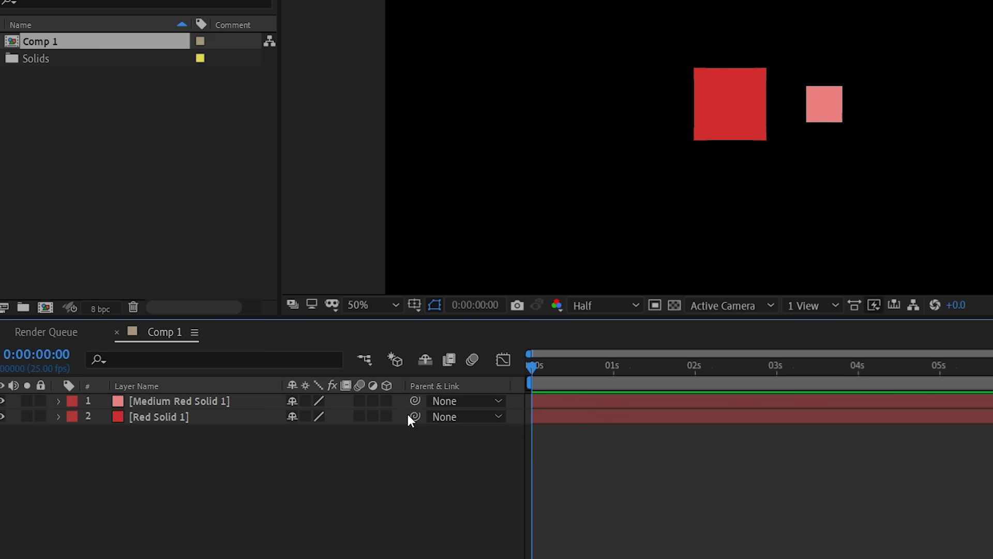
left_click_drag(414, 399, 161, 417)
left_click(483, 400)
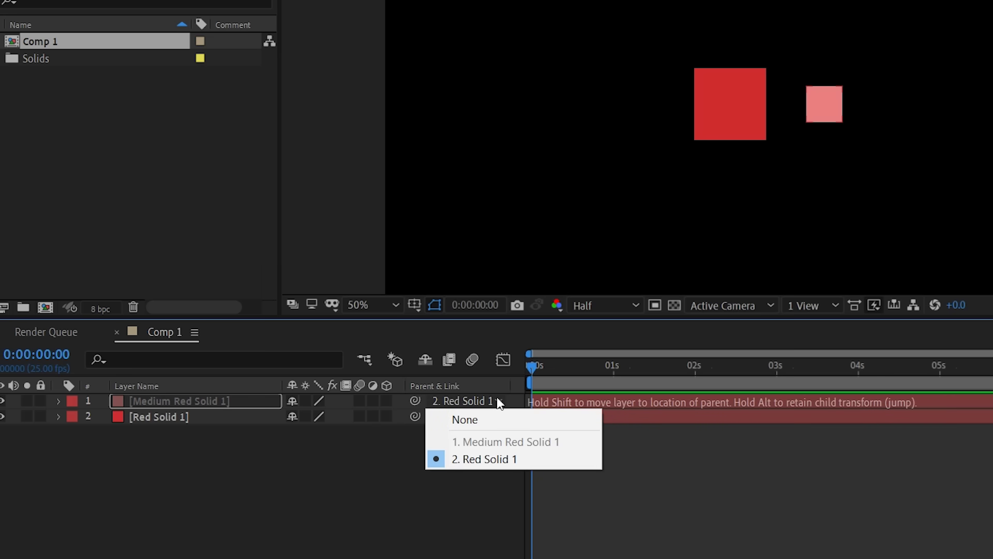
left_click(415, 401)
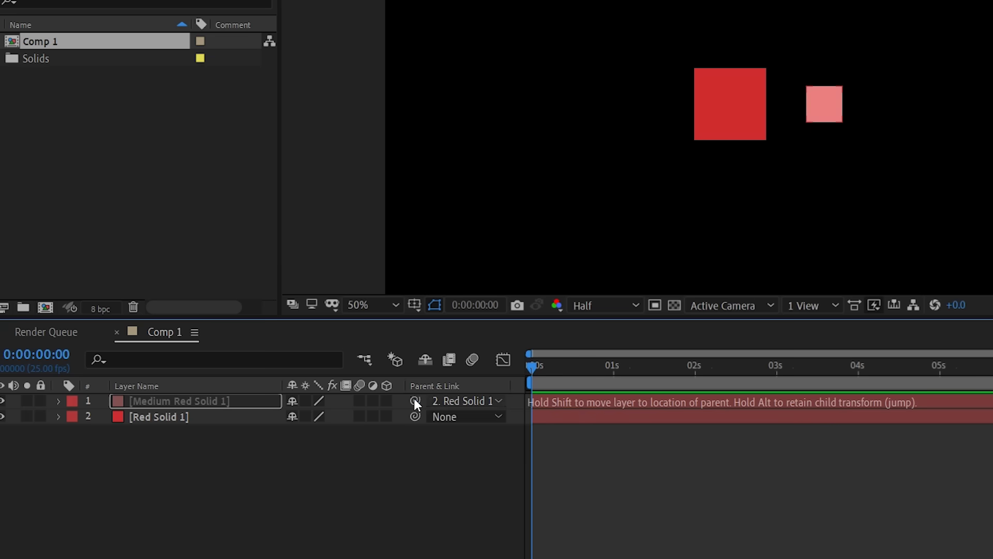
left_click_drag(414, 398, 222, 415)
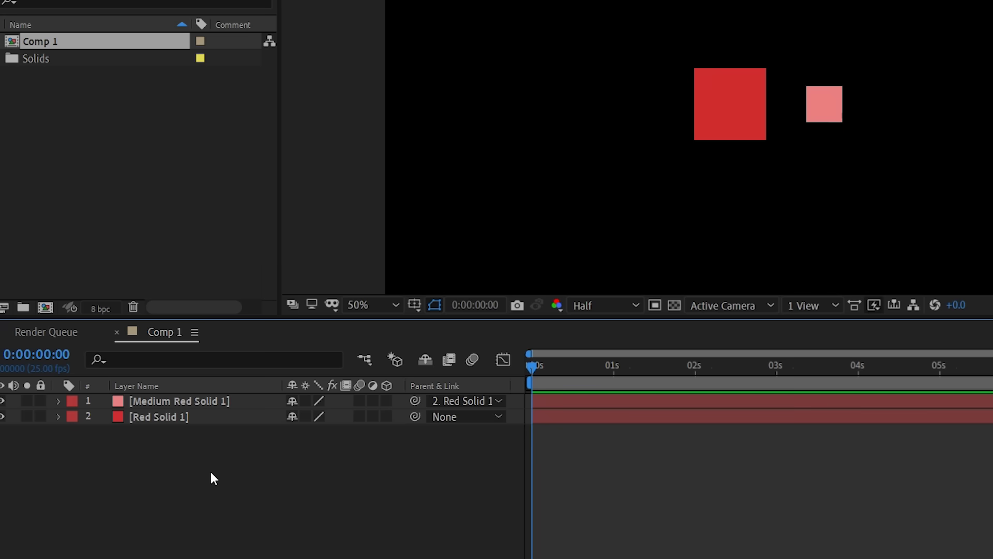
Expand Red Solid 1's Transform properties and set a Rotation keyframe at 0 seconds
left_click(58, 417)
left_click(72, 432)
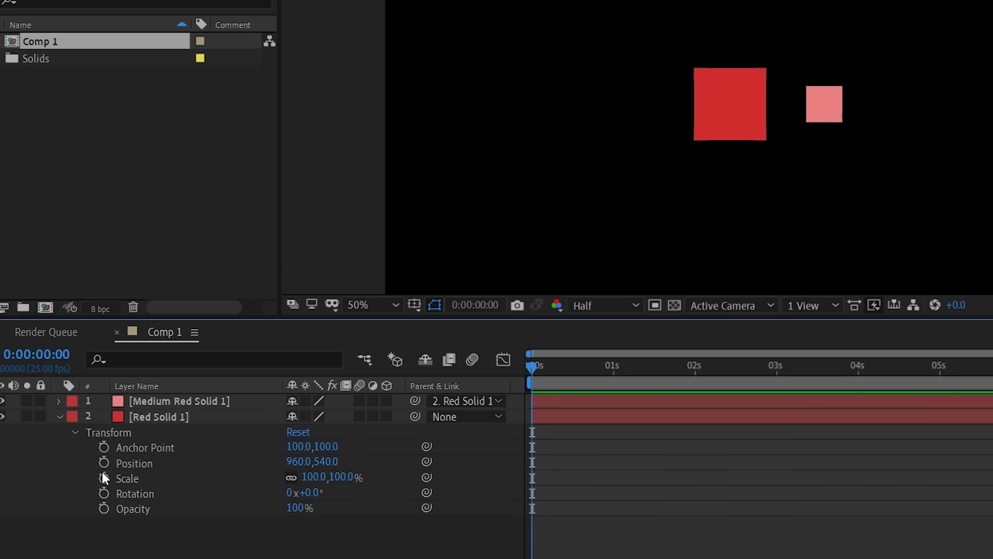
left_click(104, 493)
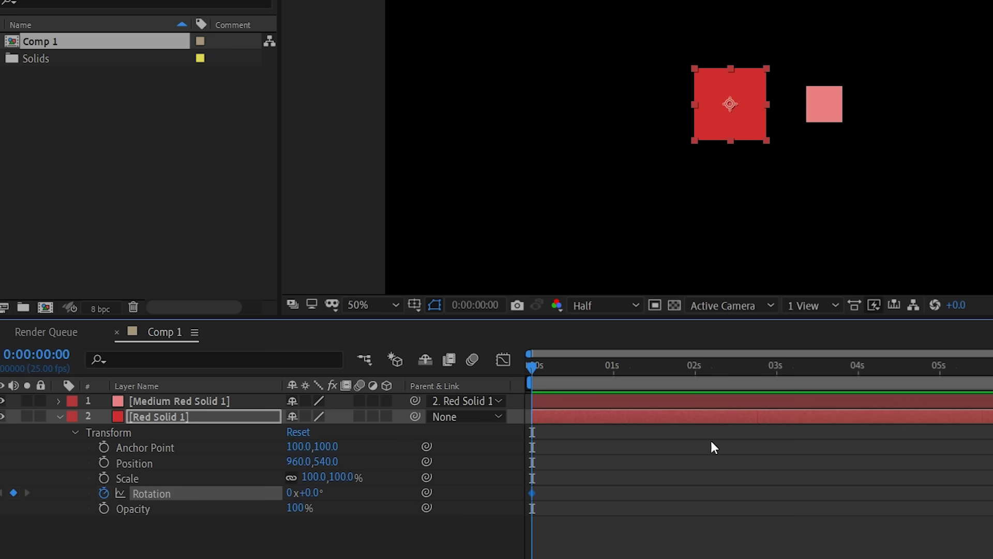
Set Red Solid 1's Rotation to 1 full revolution at 0:00:09:24 and preview the animation
left_click_drag(556, 369, 982, 414)
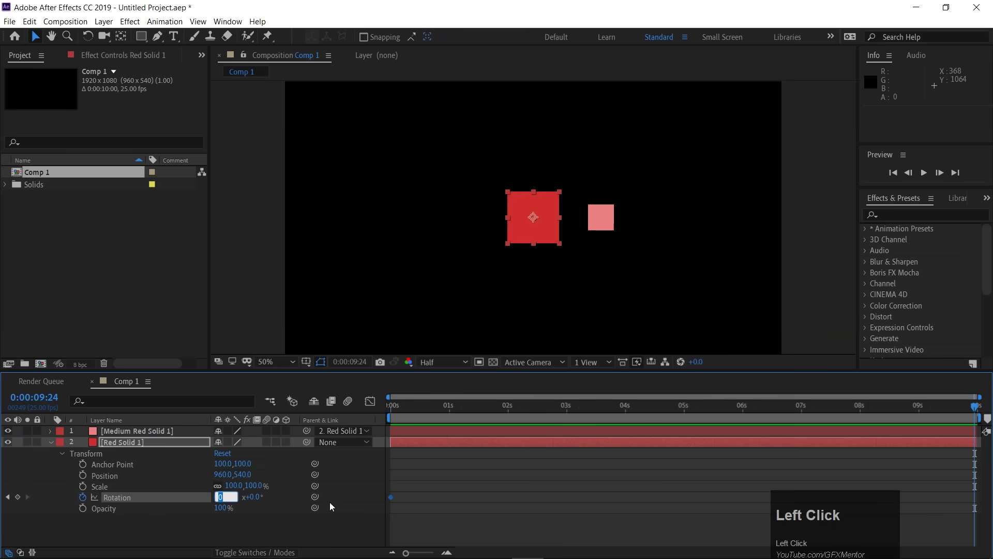
key("BackSpace")
type("1")
key("Return")
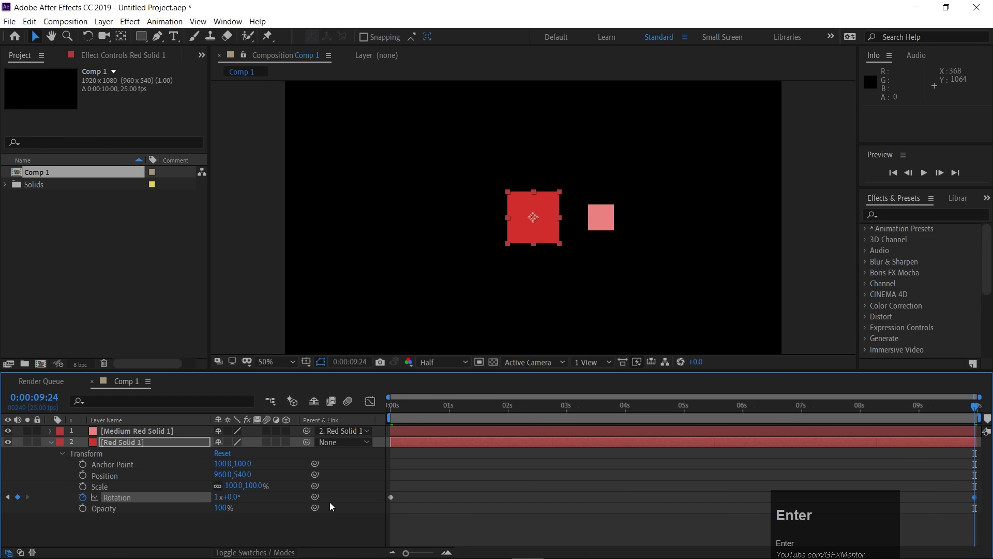
key("space")
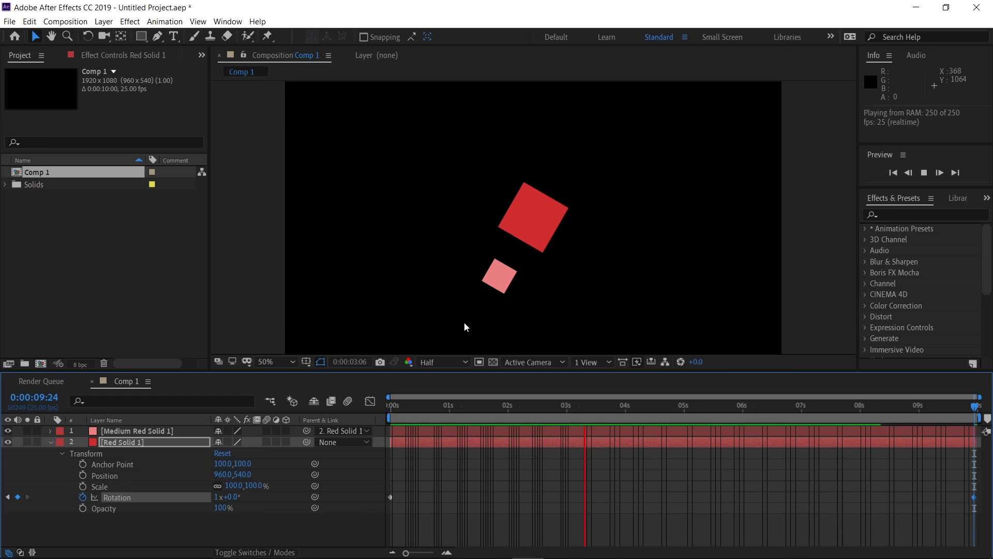
key("space")
left_click_drag(475, 410, 363, 409)
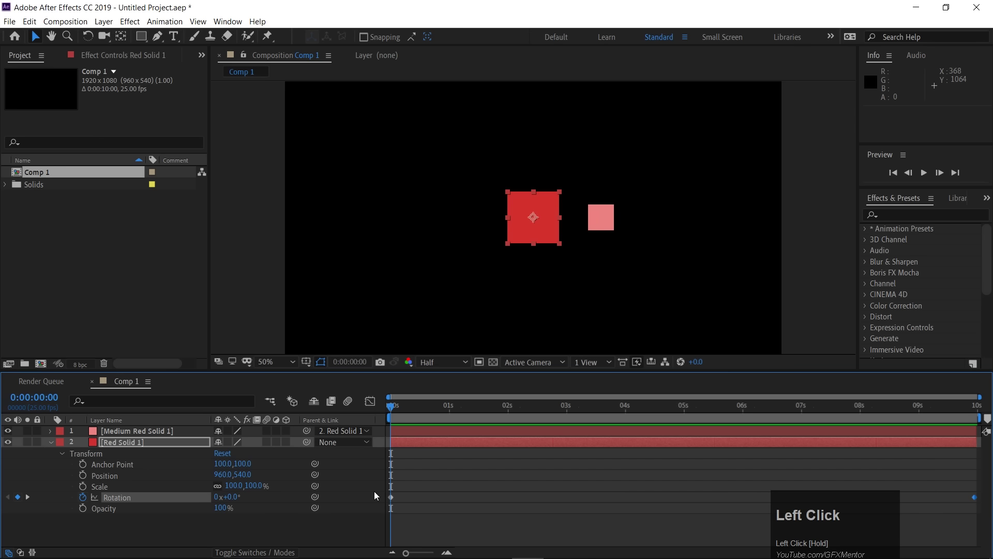
Set Red Solid 1's Rotation to 2 full revolutions at 0:00:09:24, preview it and return to 0 seconds
left_click_drag(954, 405, 978, 405)
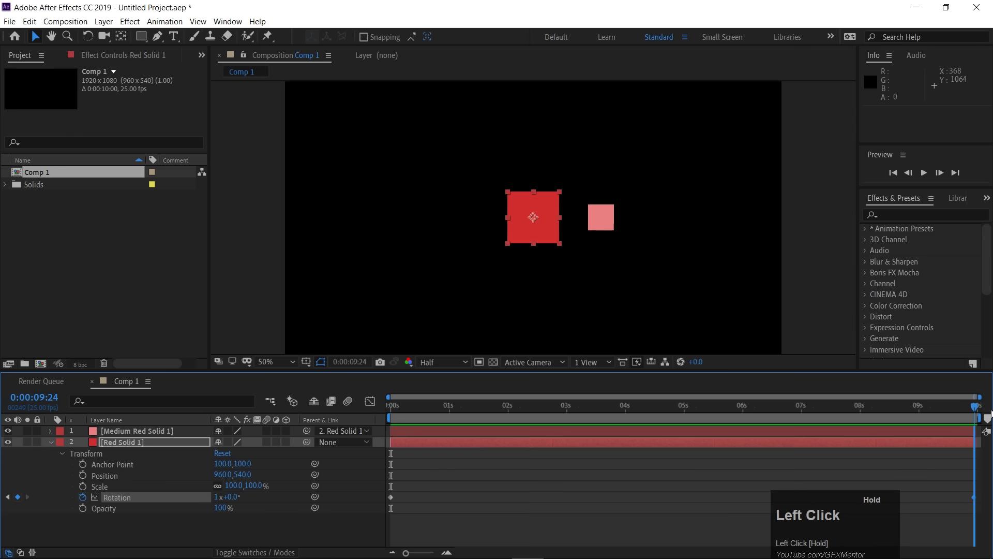
left_click(215, 497)
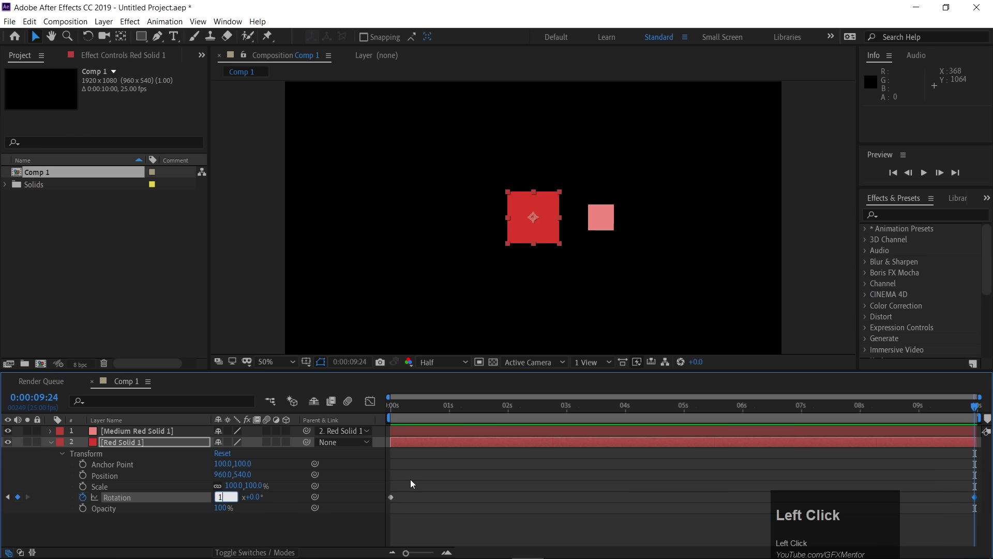
key("BackSpace")
type("2")
key("Return")
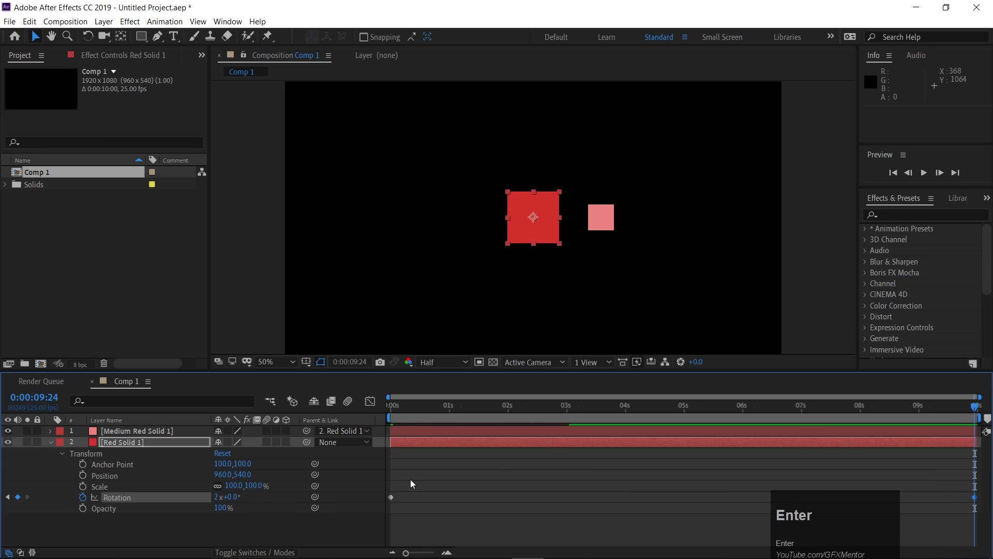
key("space")
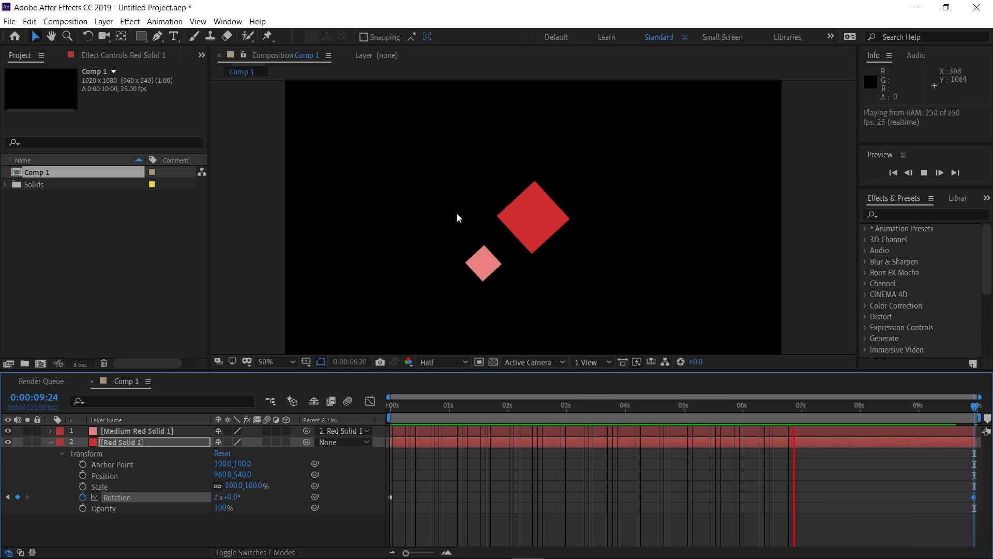
left_click(224, 421)
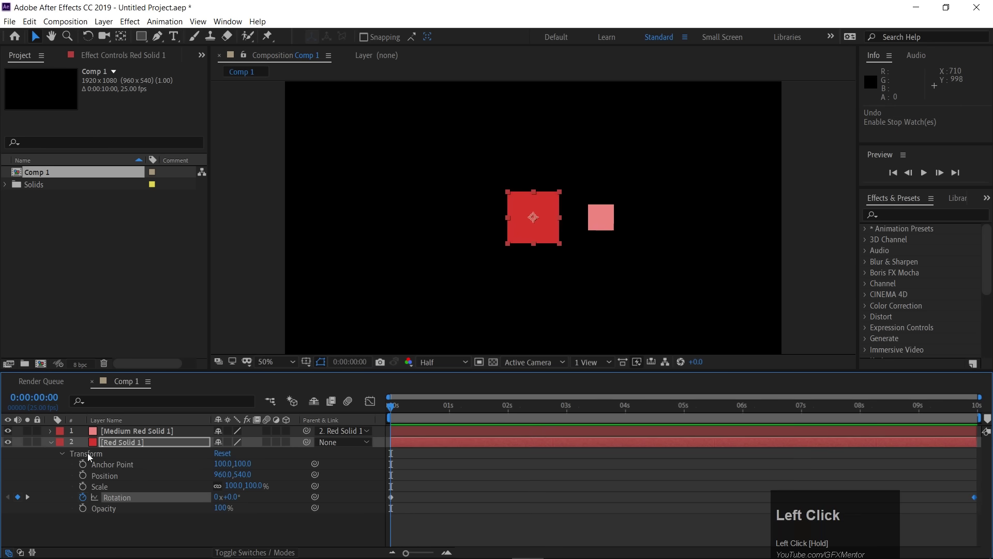
Show only the Rotation property of Medium Red Solid 1 and set a Rotation keyframe at 0 seconds
left_click(120, 431)
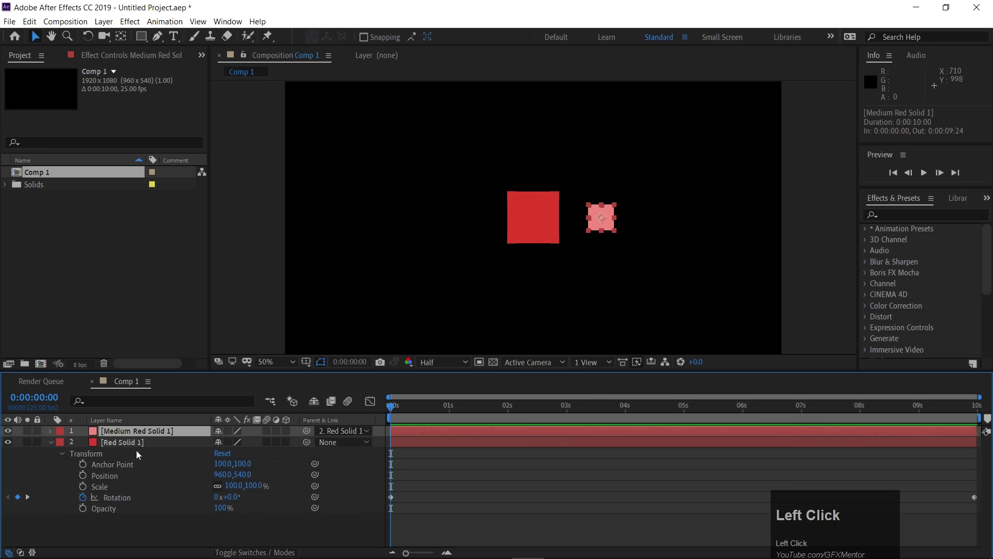
left_click(605, 217)
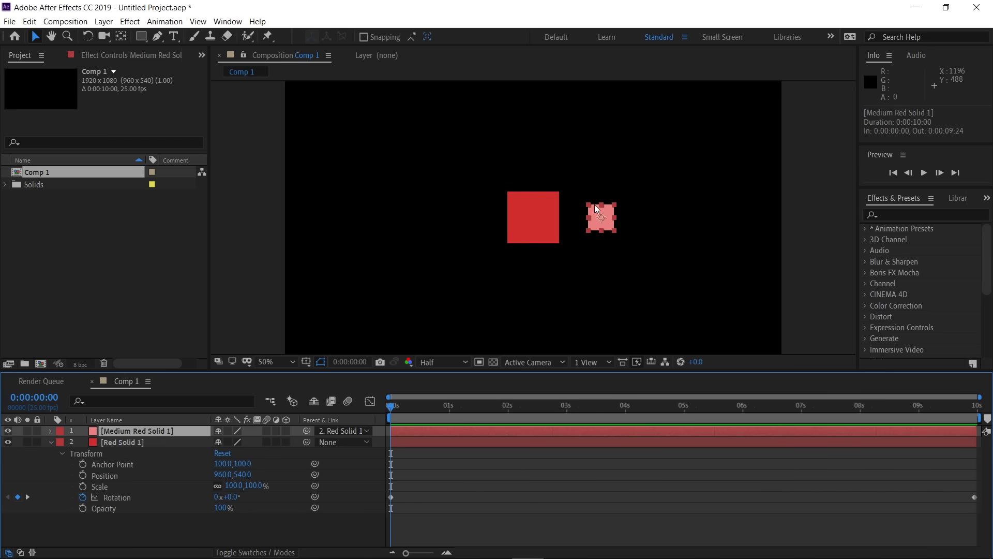
left_click_drag(393, 413, 353, 402)
left_click(50, 431)
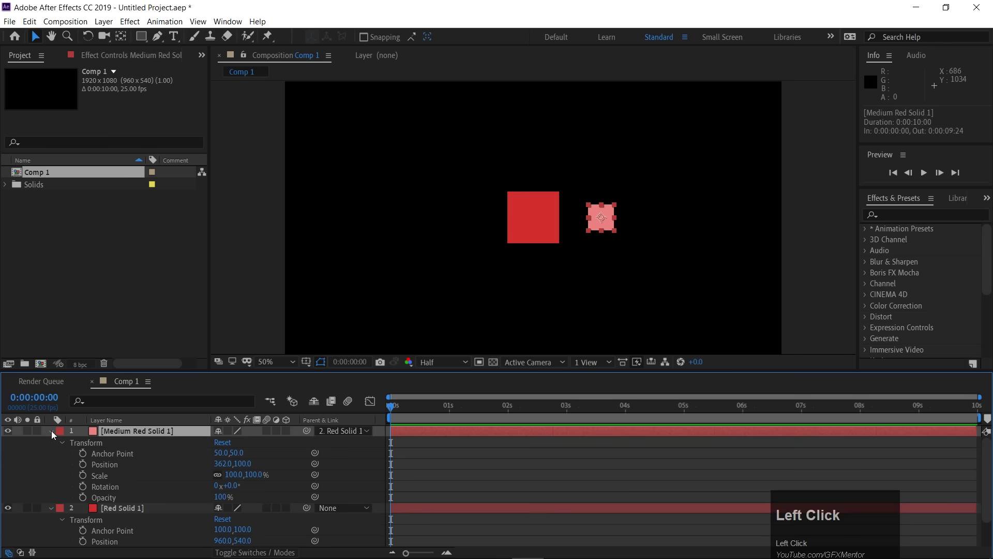
left_click(50, 431)
key("r")
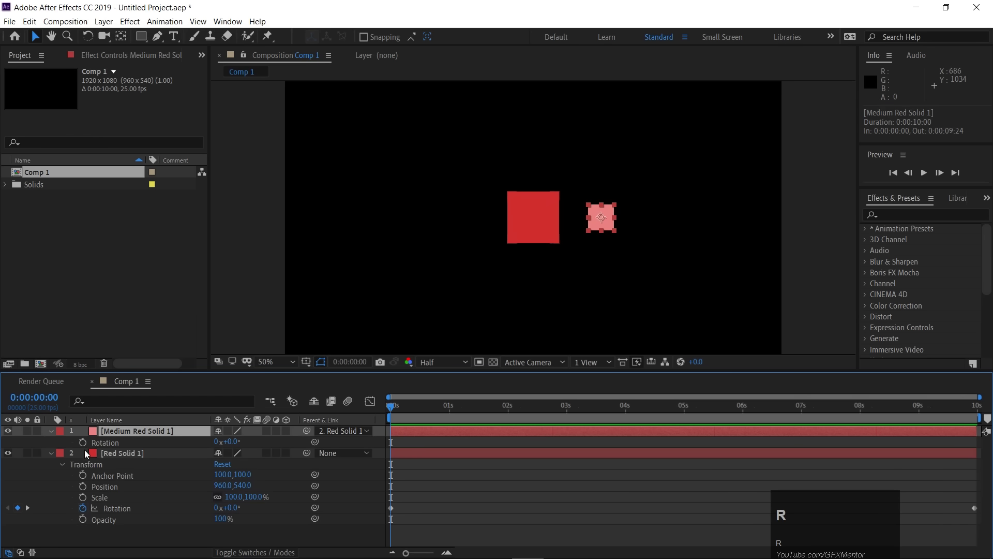
left_click_drag(399, 405, 359, 410)
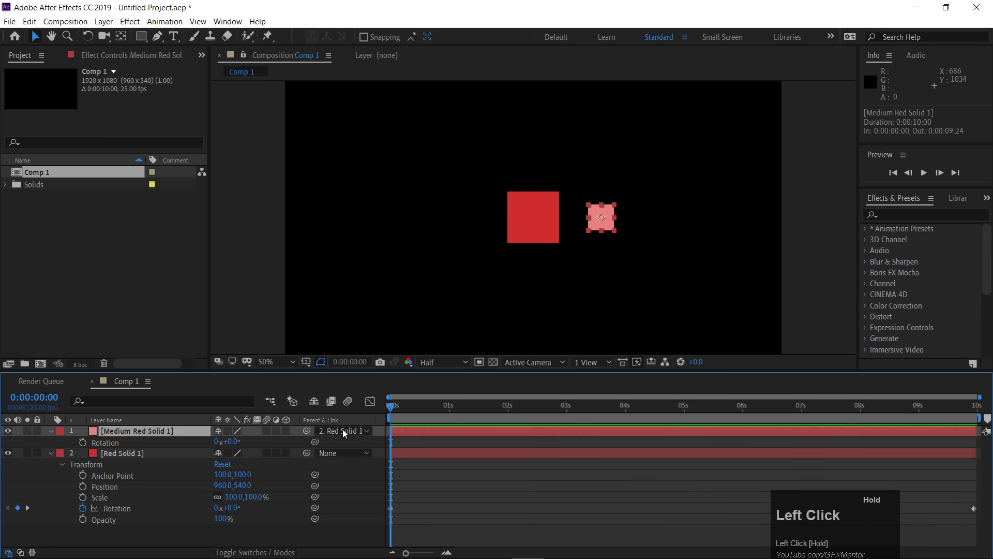
left_click(84, 441)
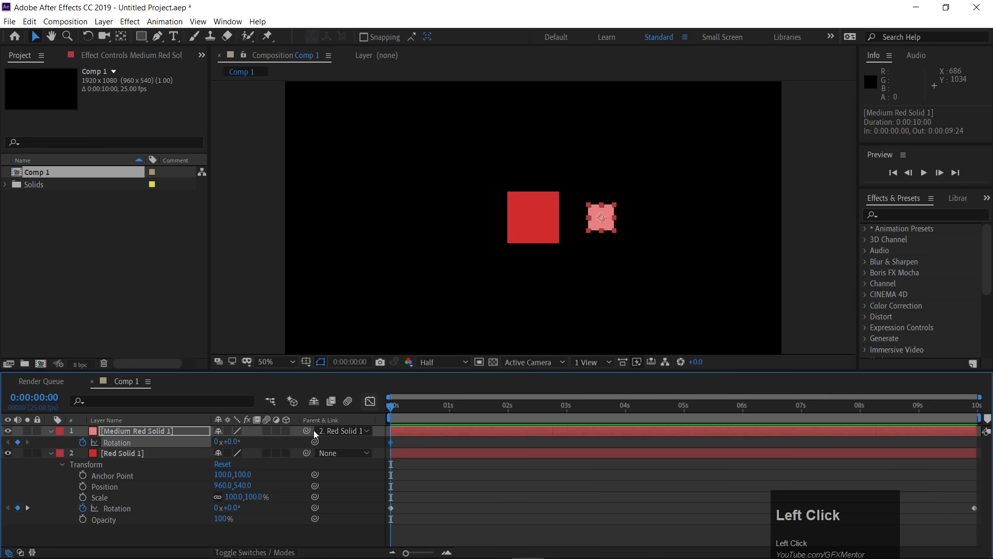
Set Medium Red Solid 1's Rotation to 3 full revolutions at 0:00:09:24
left_click_drag(413, 419, 976, 405)
left_click(219, 442)
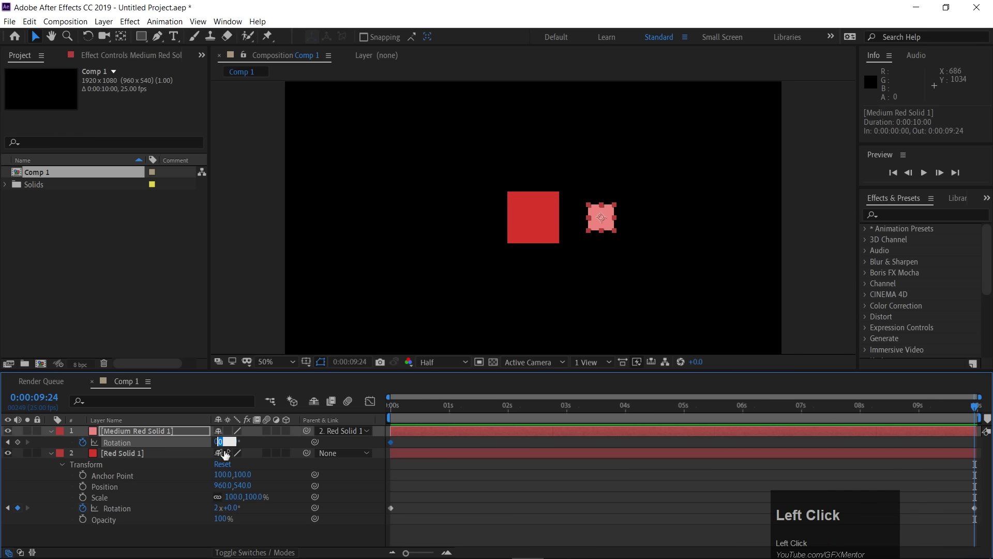
type("3")
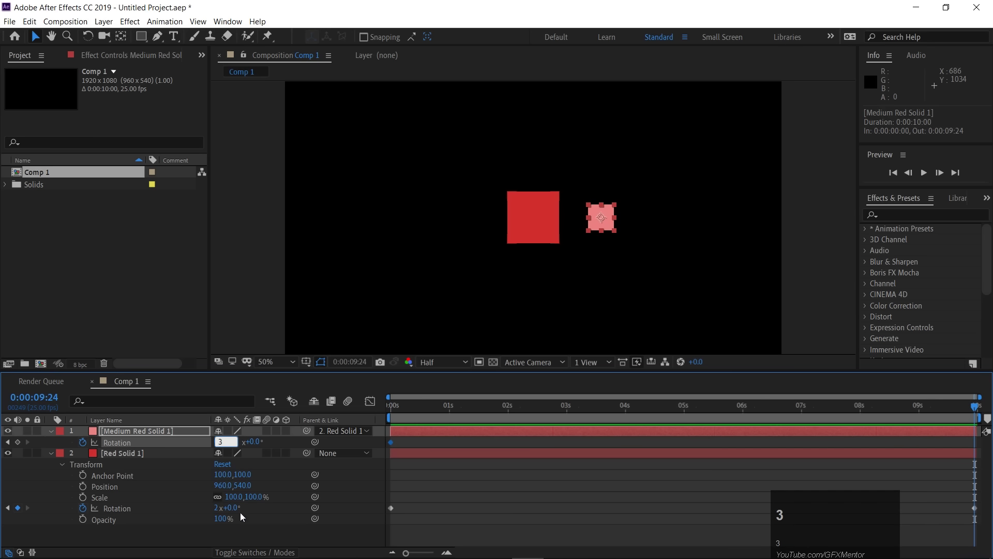
left_click(222, 538)
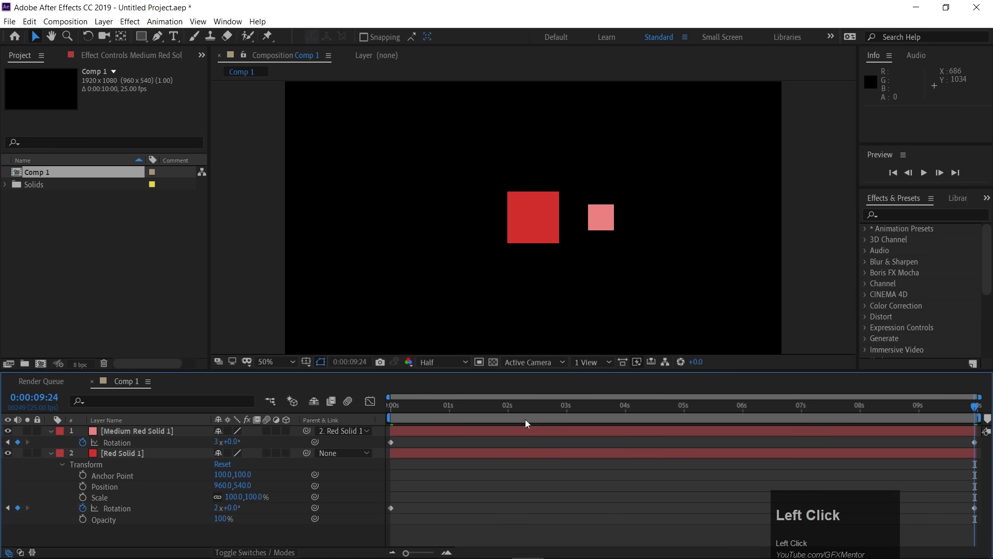
Increase Medium Red Solid 1's Rotation at 0:00:09:24 to 4 full revolutions and preview the combined motion
left_click(216, 442)
type("4")
left_click(244, 535)
key("space")
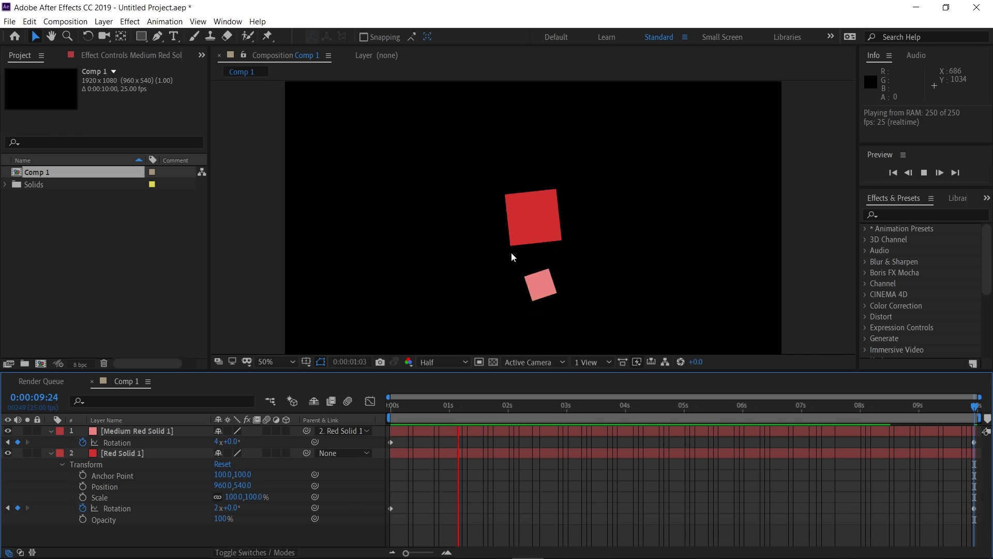
Animate Red Solid 1's Scale from 100% at 0 seconds to a larger size at 0:00:09:24 and preview it
left_click_drag(394, 407, 319, 409)
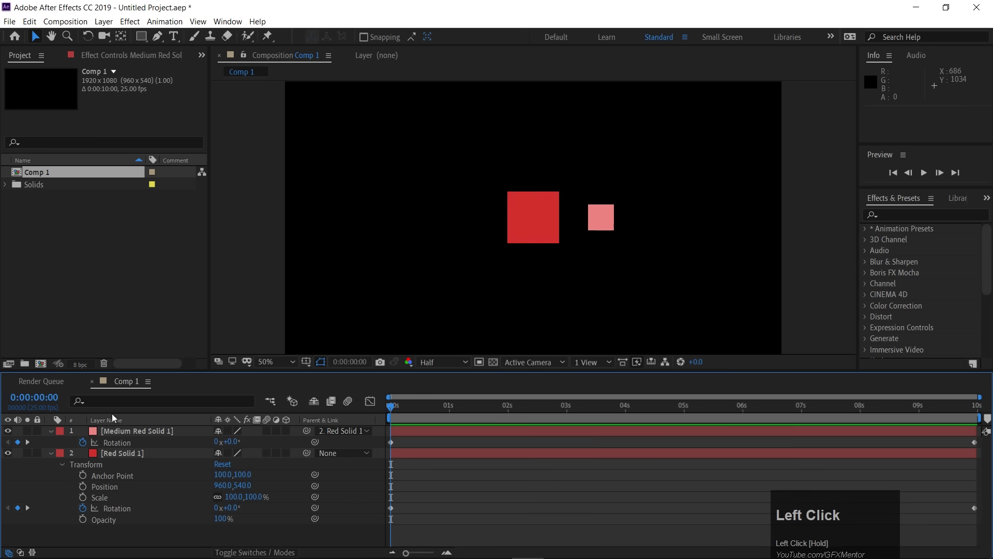
left_click(84, 497)
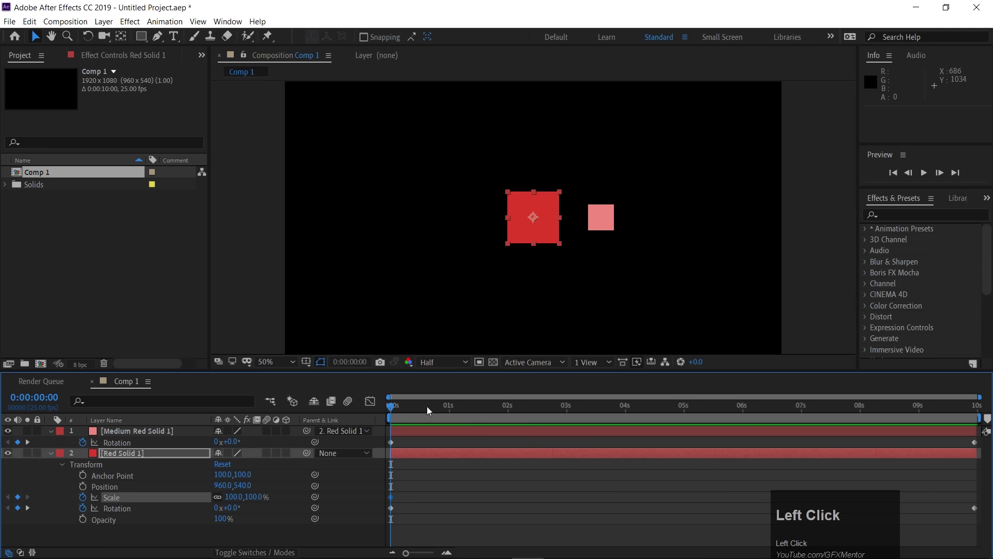
left_click_drag(398, 410, 982, 407)
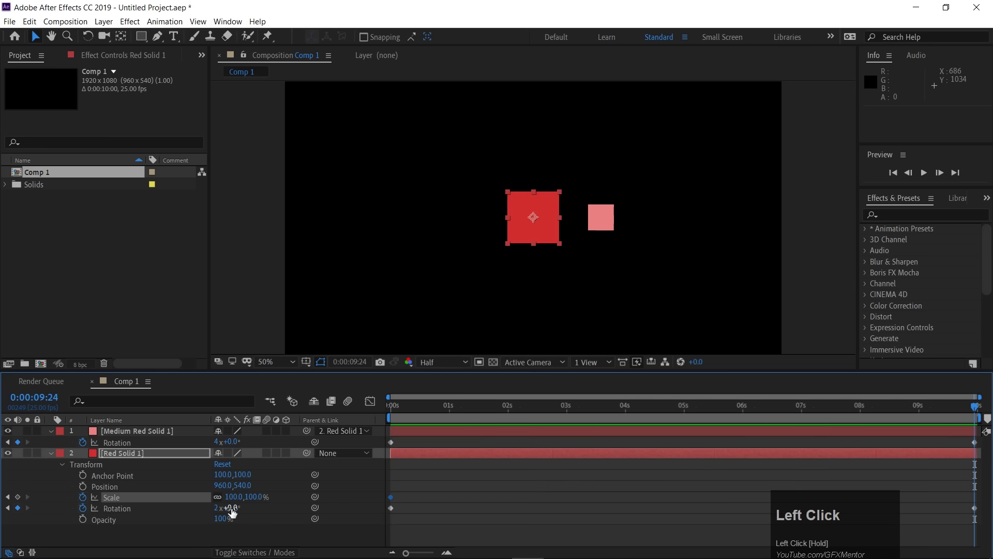
left_click_drag(230, 497, 314, 492)
left_click_drag(455, 410, 290, 414)
key("space")
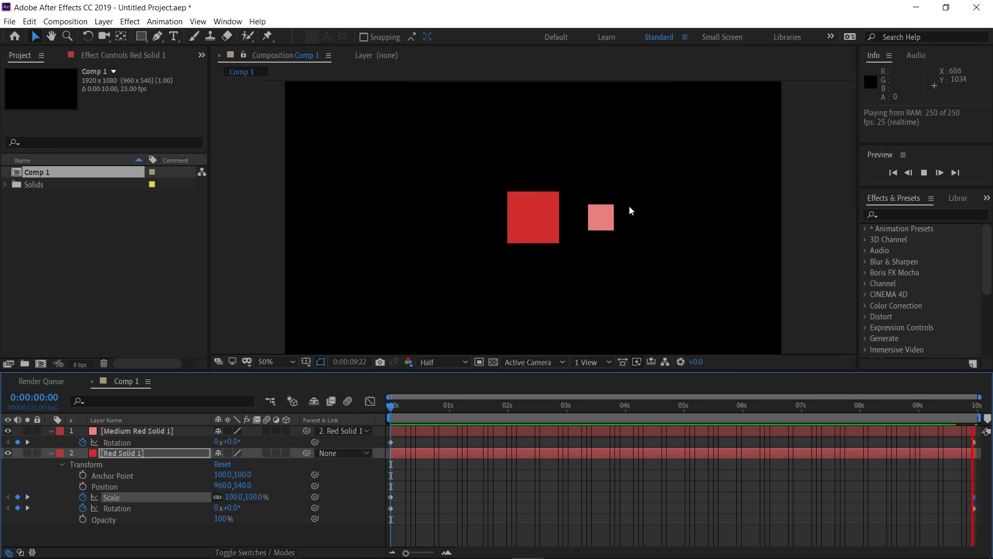
key("space")
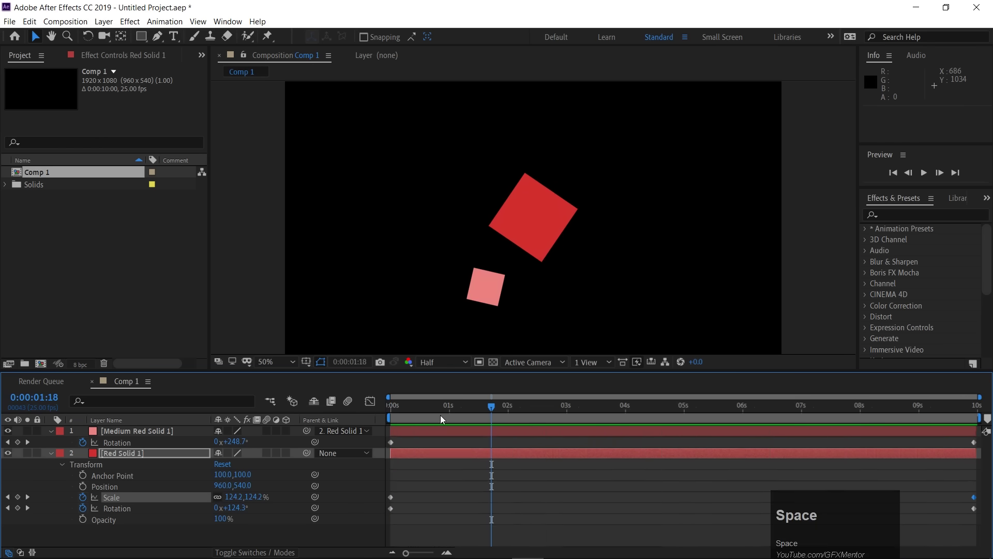
Collapse the properties of both solid layers and deselect Comp 1 in the project
left_click(49, 433)
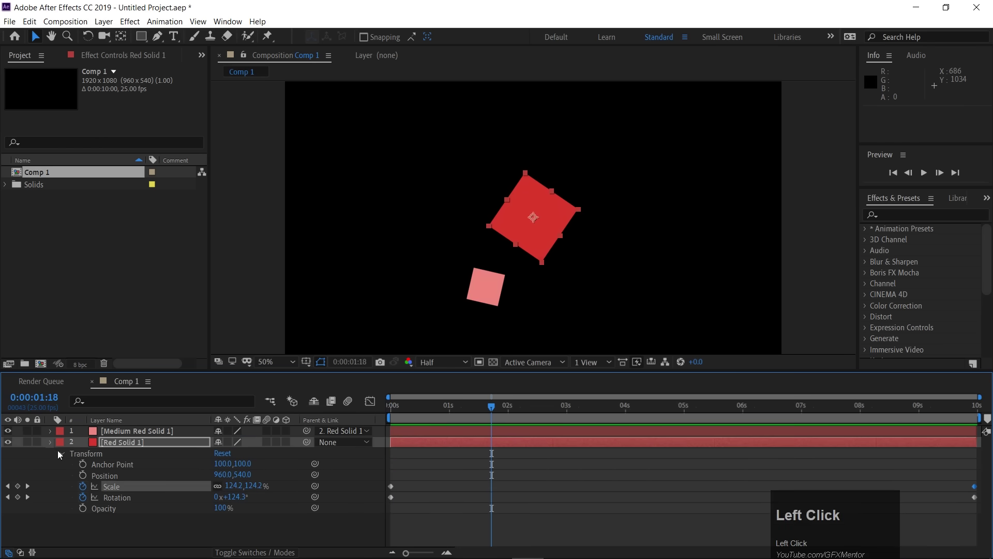
left_click(52, 443)
left_click(76, 266)
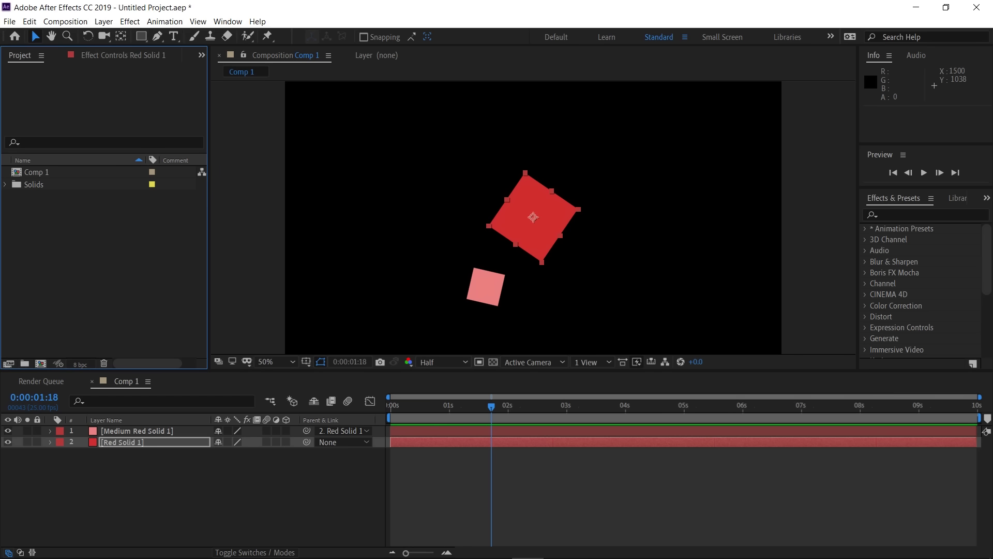
Switch to Illustrator and open the recent file flowers.ai
left_click(455, 548)
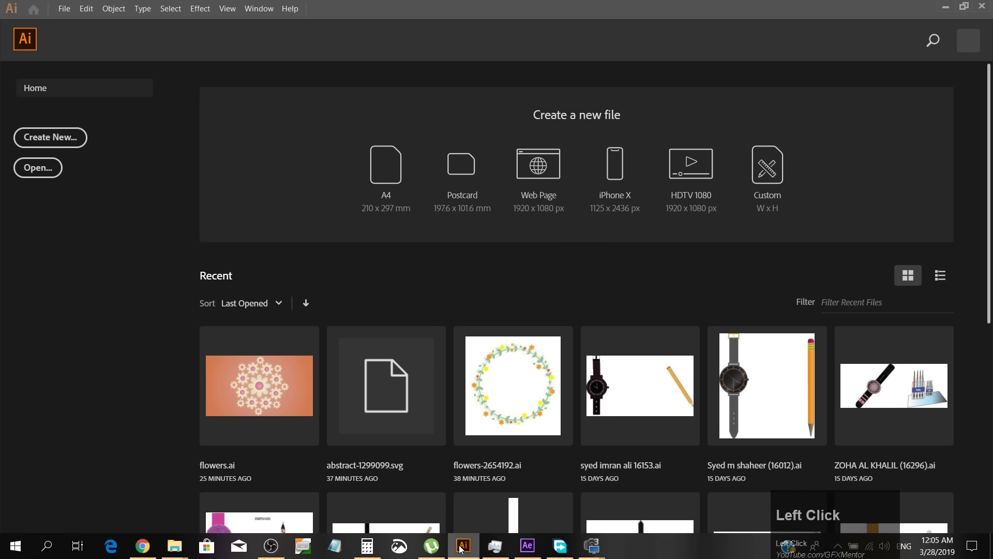
left_click(313, 384)
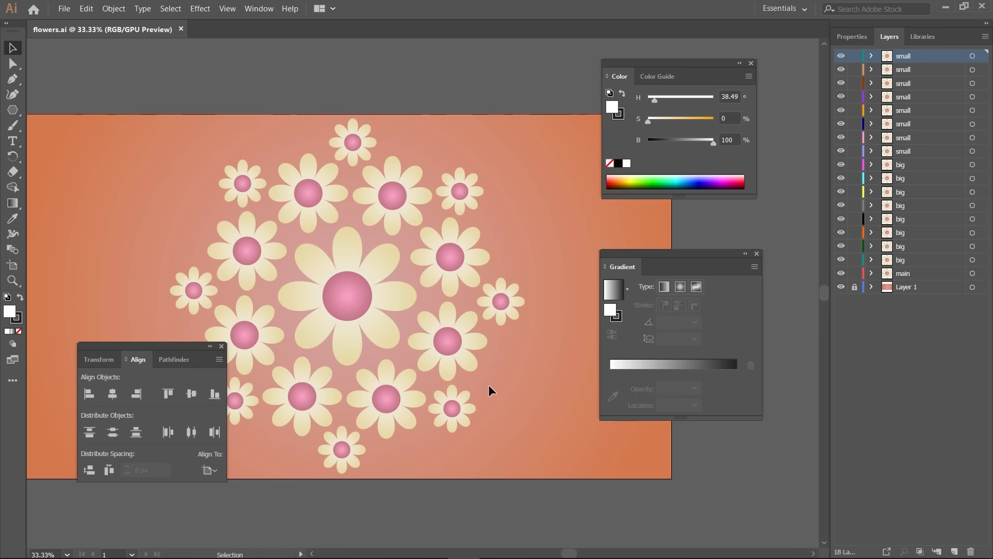
left_click(522, 381)
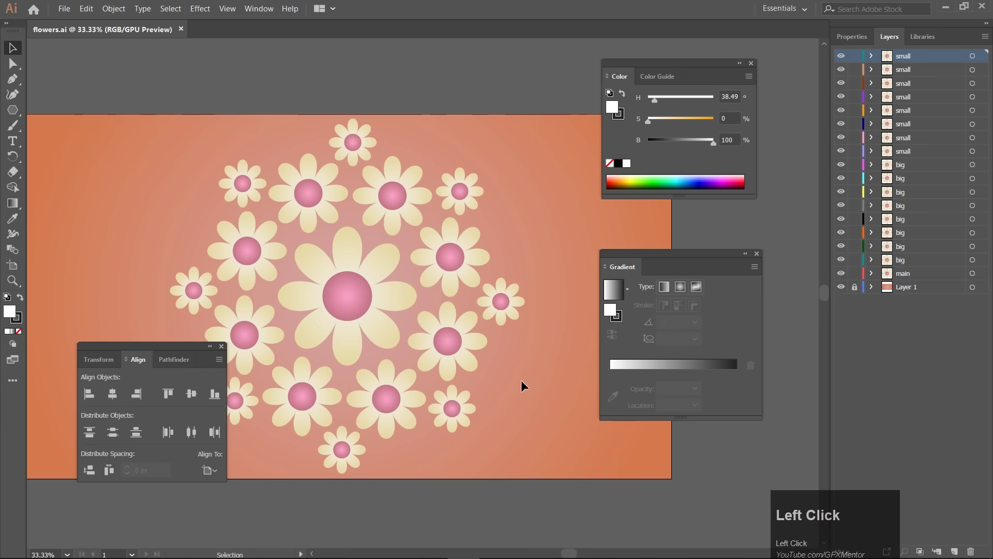
Examine the flower artwork's layer structure by temporarily hiding the main and several big layers, showing them again
left_click(910, 289)
left_click_drag(841, 273, 842, 217)
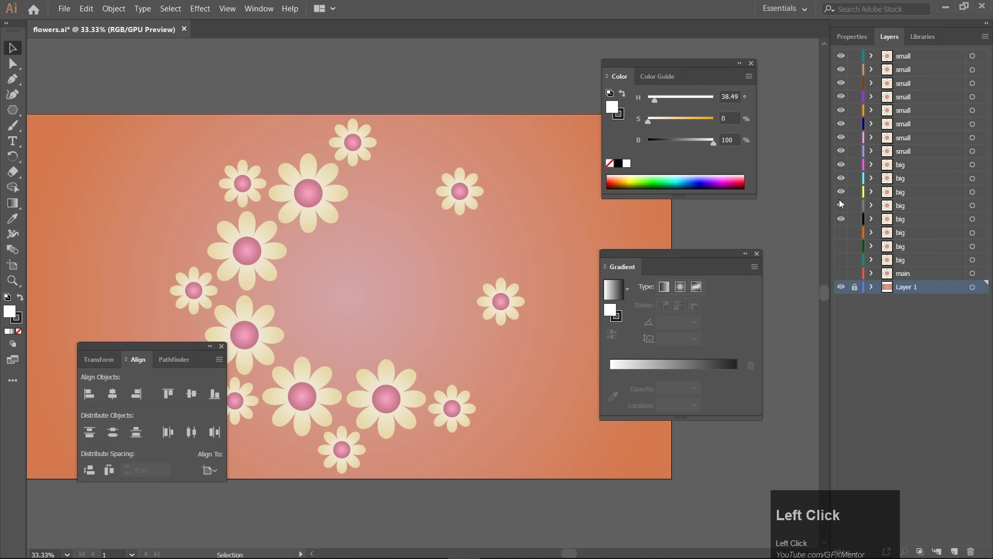
left_click_drag(840, 243, 830, 285)
key("space")
left_click_drag(368, 301, 426, 312)
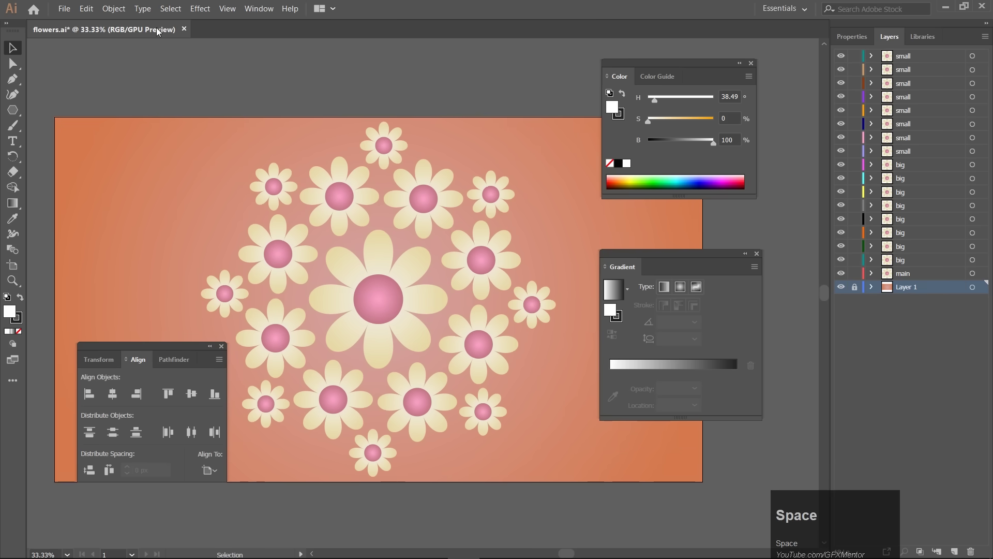
Switch back to After Effects and import flowers.ai as a composition with the Retain Layer Sizes option
left_click(944, 8)
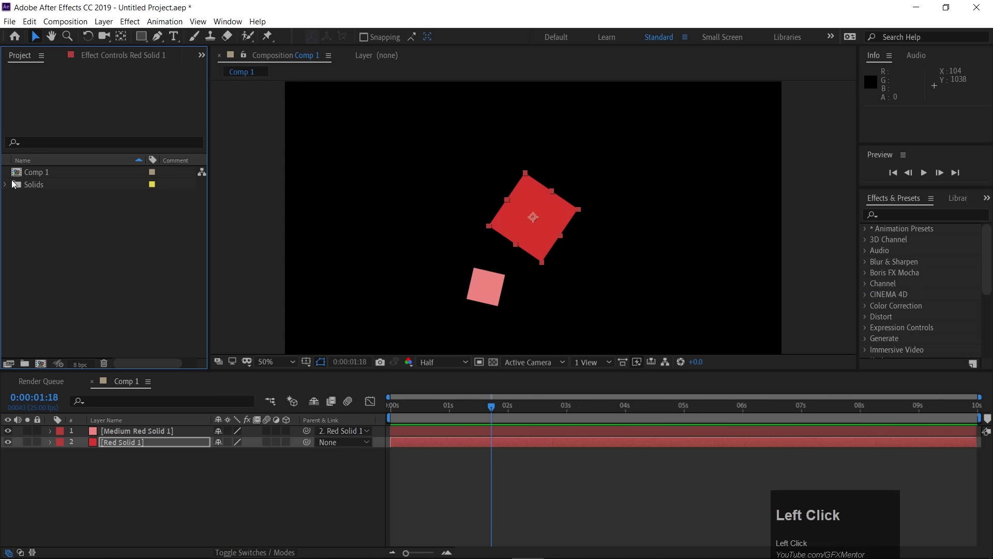
double_click(67, 228)
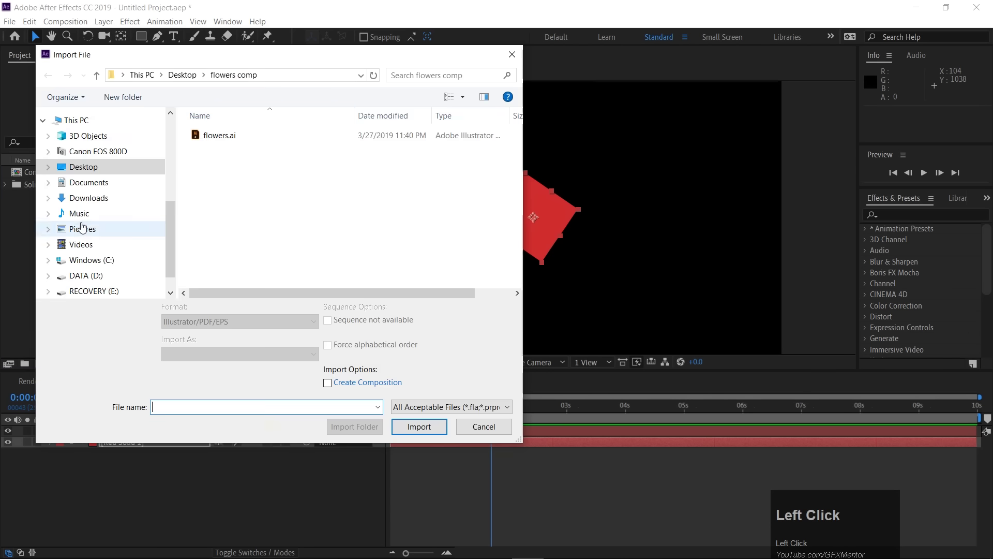
left_click(206, 136)
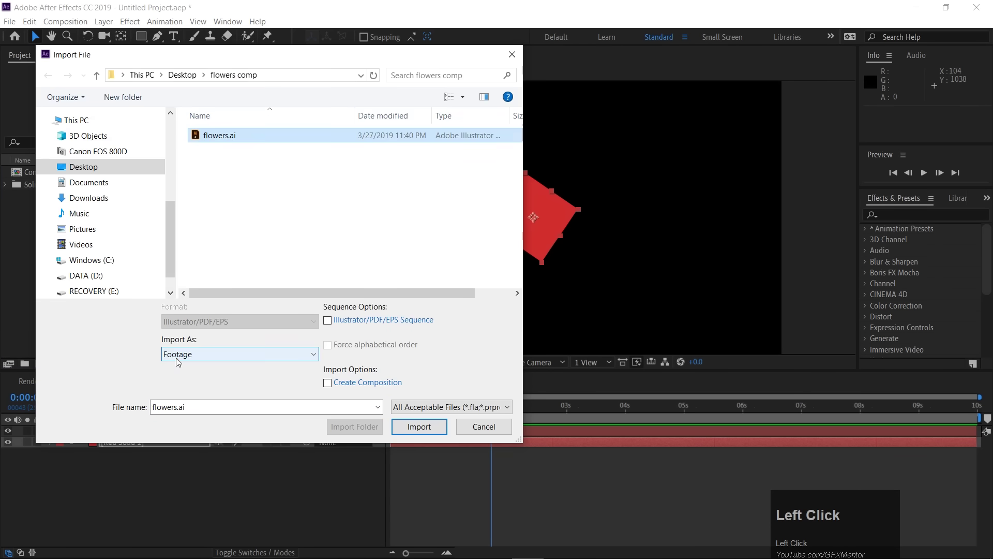
left_click(207, 354)
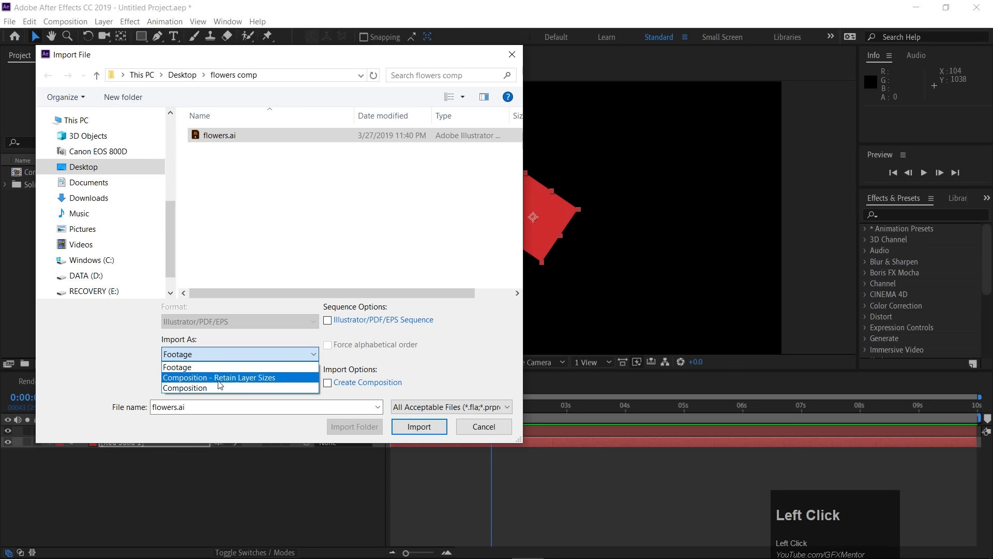
left_click(261, 384)
left_click(423, 428)
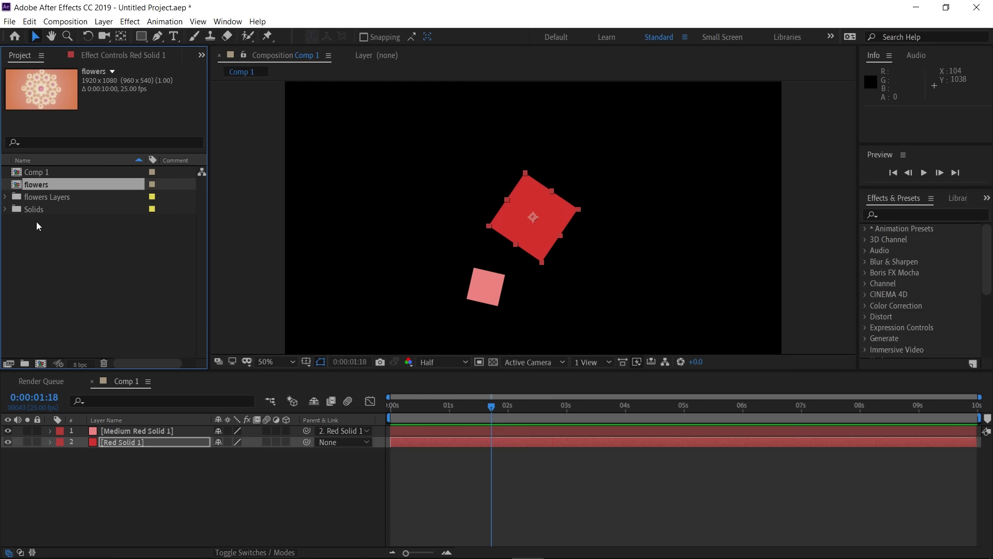
Open the flowers composition and arrange the workspace to show its full layer list with the whole artwork at 25%
double_click(16, 188)
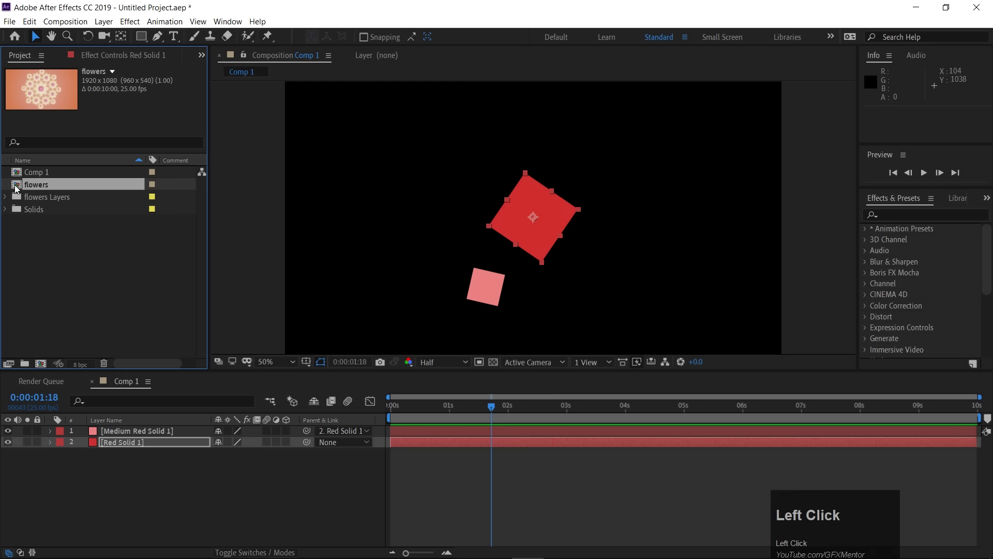
left_click_drag(265, 370, 266, 270)
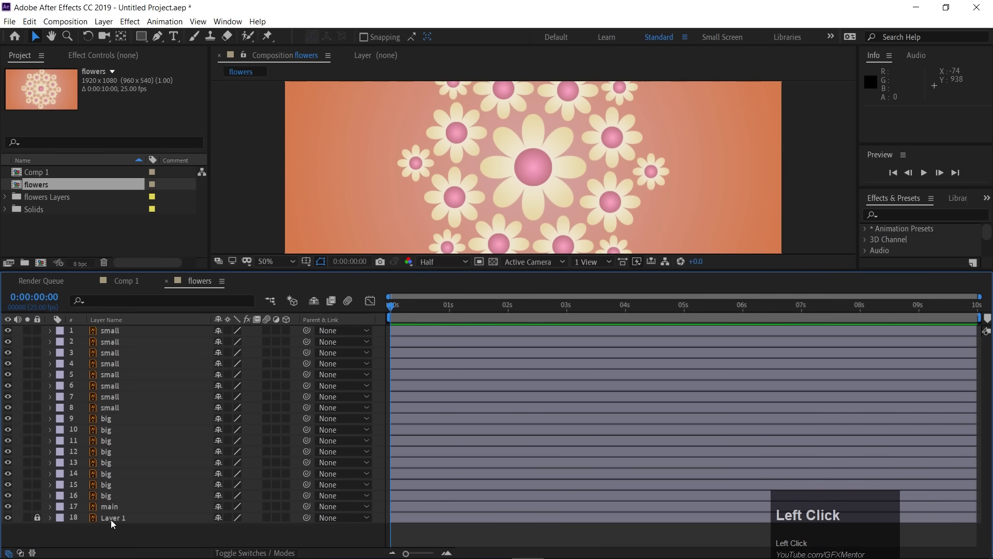
left_click_drag(279, 273, 281, 250)
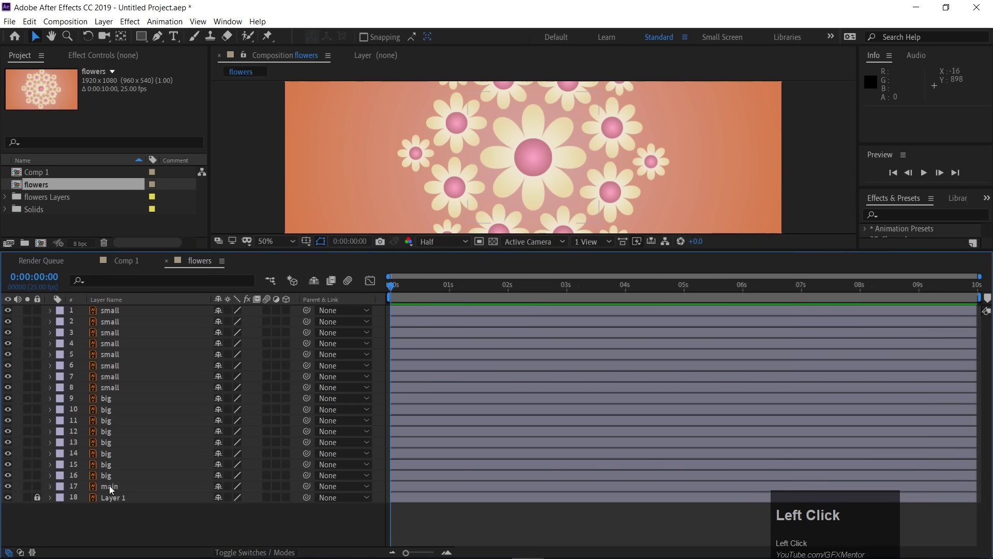
left_click(109, 487)
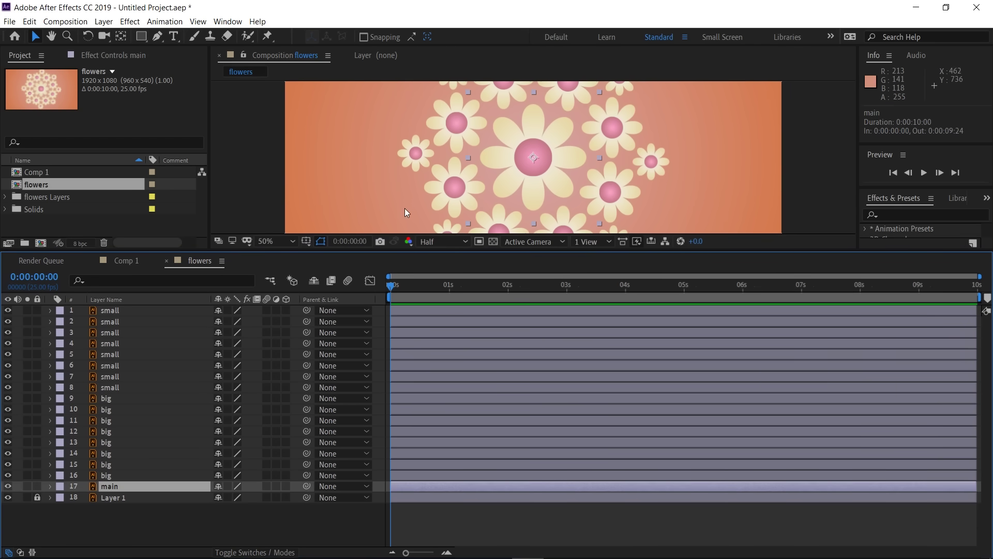
scroll(405, 192, "down", 4)
scroll(521, 182, "up", 4)
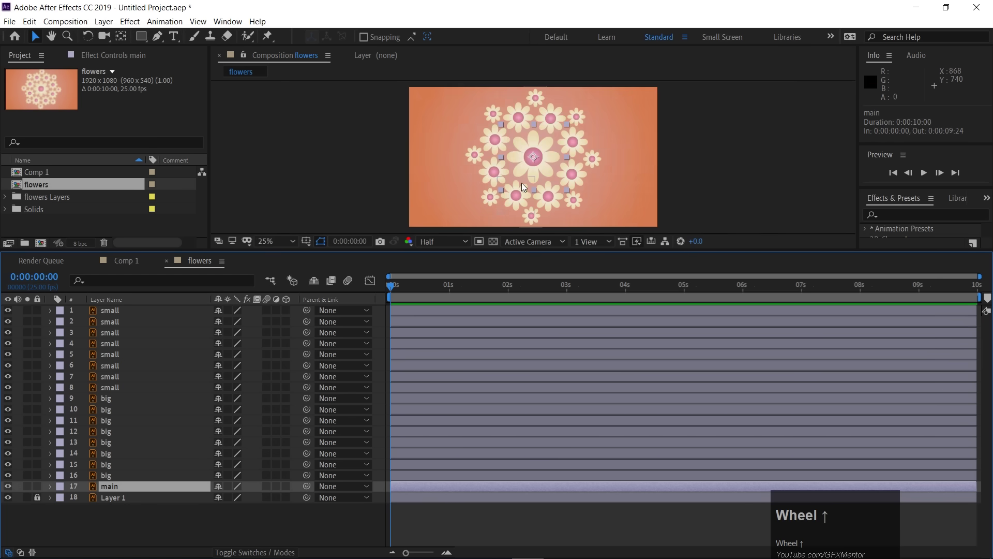
left_click_drag(414, 253, 416, 309)
scroll(439, 207, "down", 2)
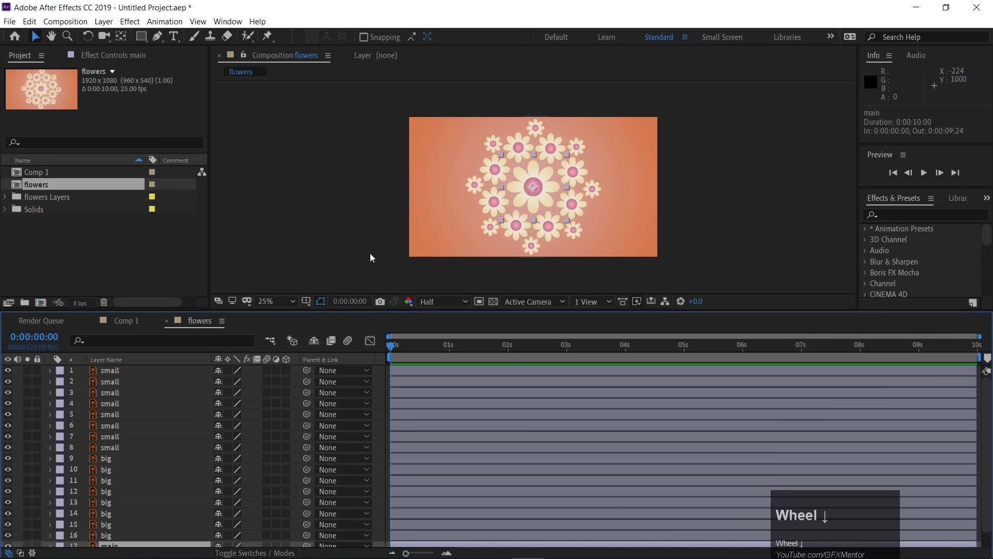
left_click_drag(199, 312, 203, 253)
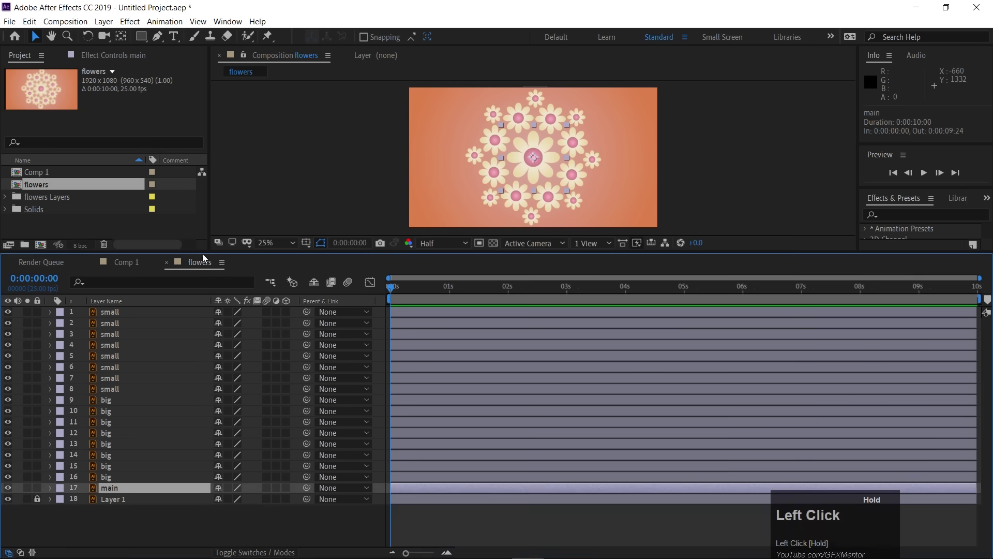
Select the eight small layers and identify their flowers by temporarily hiding them, showing them again
left_click(116, 312)
left_click(117, 385, "shift")
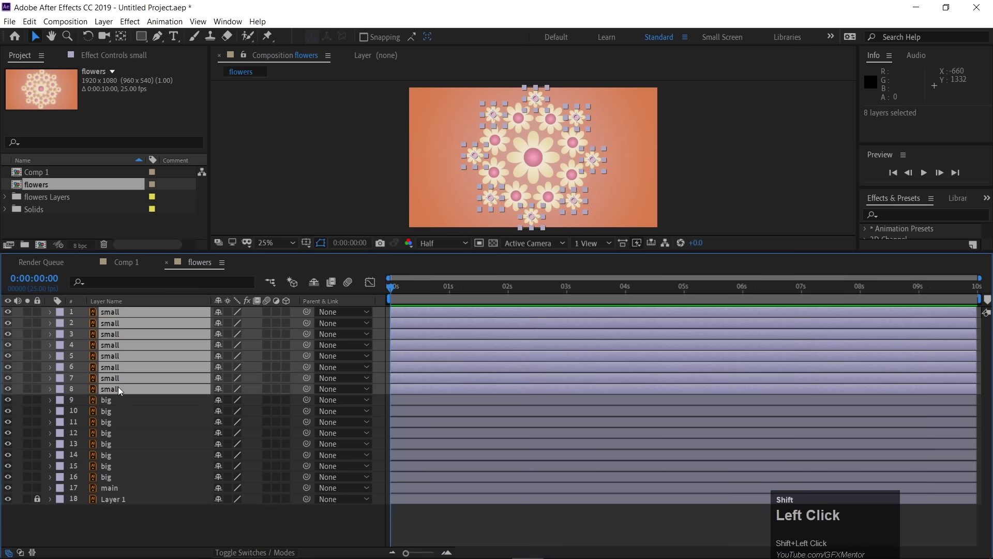
left_click_drag(8, 388, 9, 318)
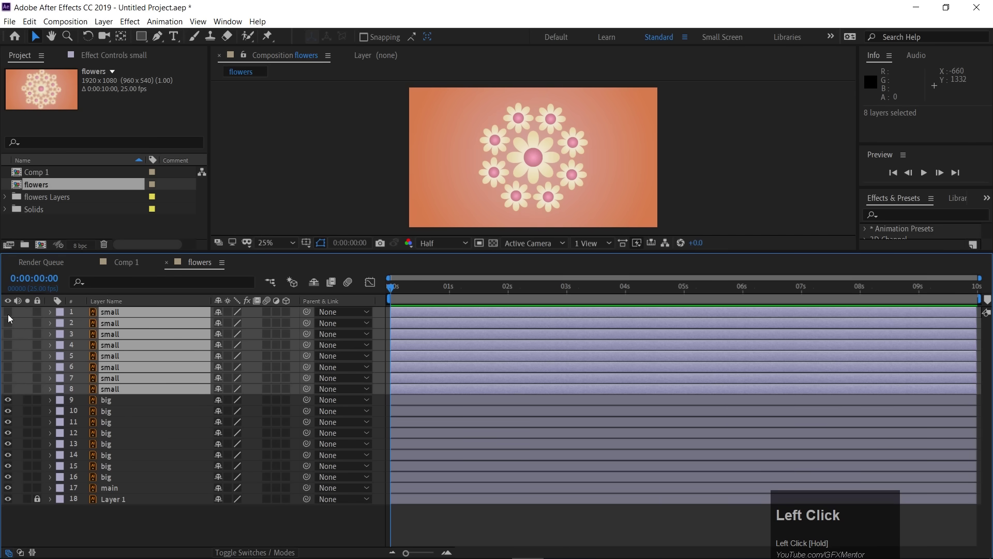
left_click(8, 400)
left_click_drag(8, 400, 8, 311)
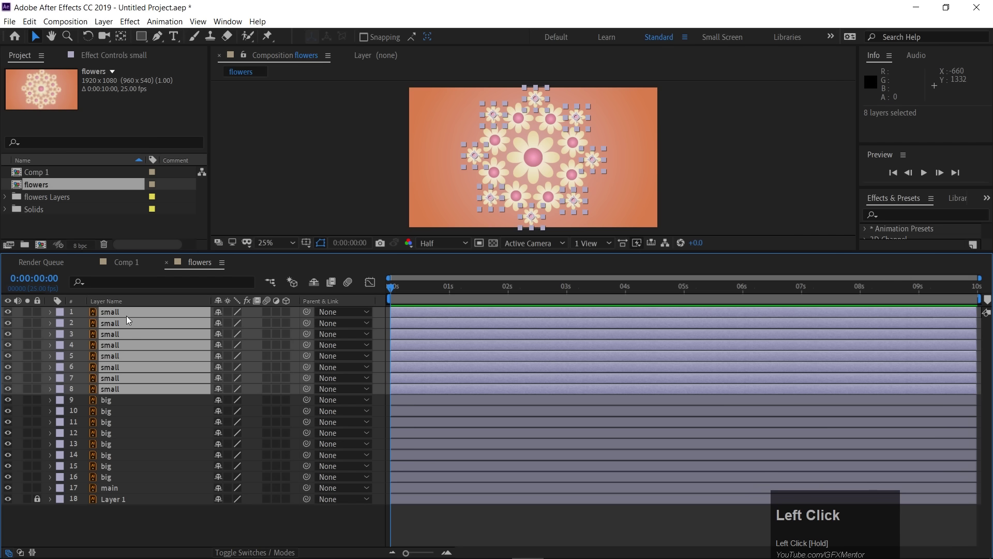
Extend the selection to all the small and big layers and parent them to the main layer
left_click(122, 477, "shift")
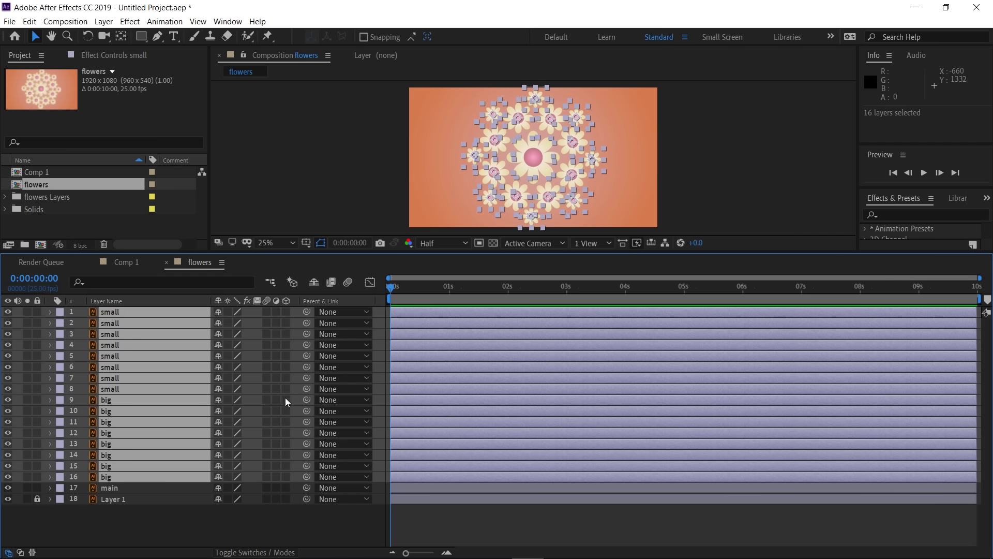
left_click_drag(306, 311, 114, 488)
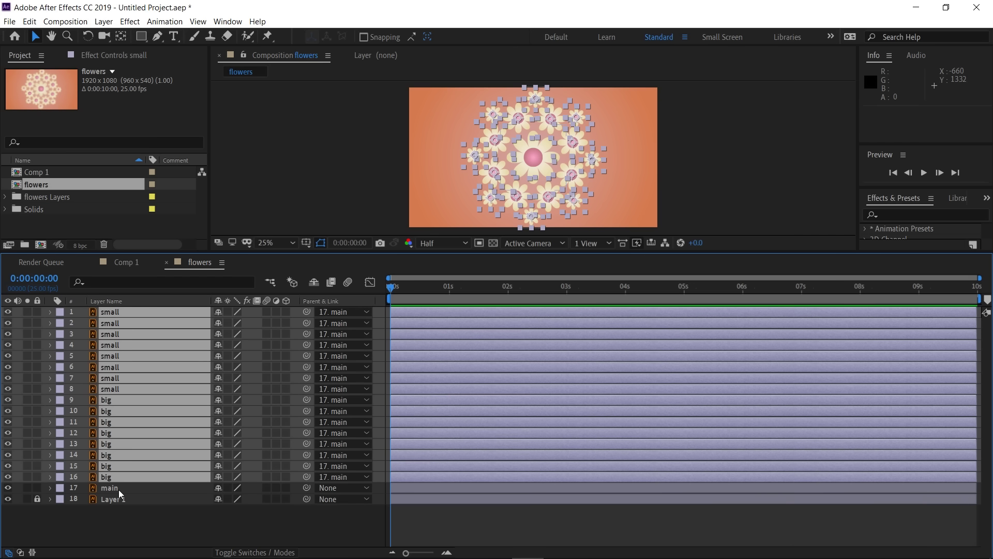
Animate the main layer's Rotation from 0x+0.0° at 0 seconds to one full revolution at 0:00:05:00
left_click(50, 489)
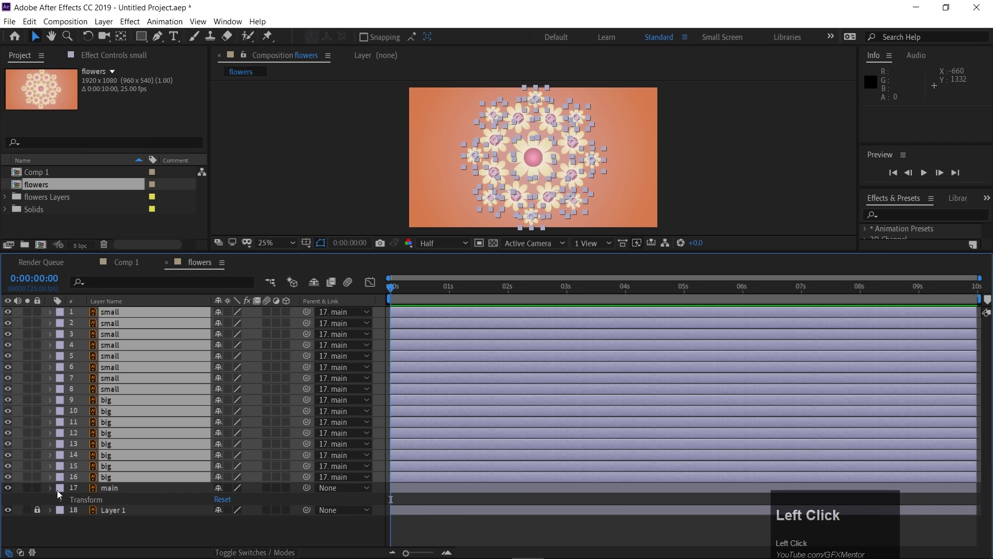
left_click(51, 488)
left_click(133, 491)
key("r")
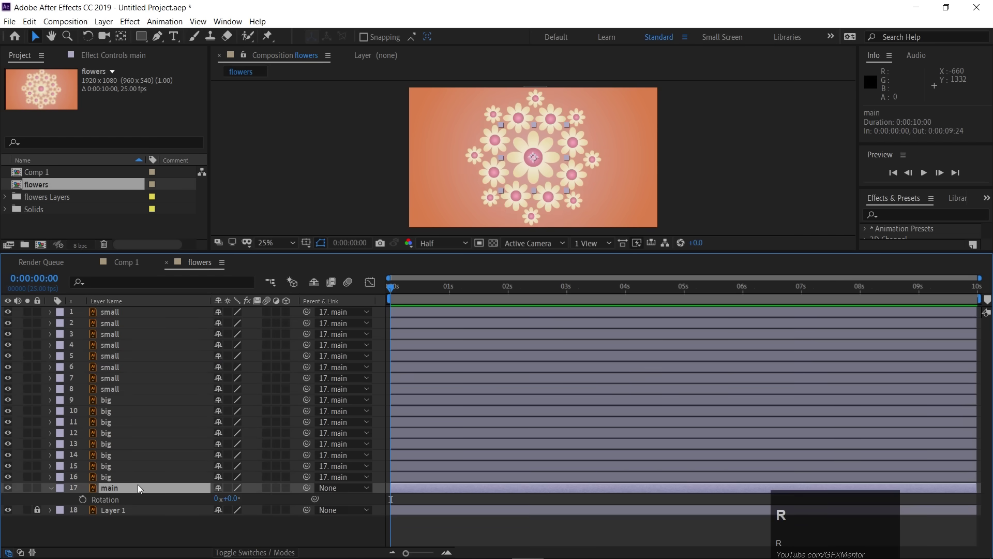
left_click(83, 500)
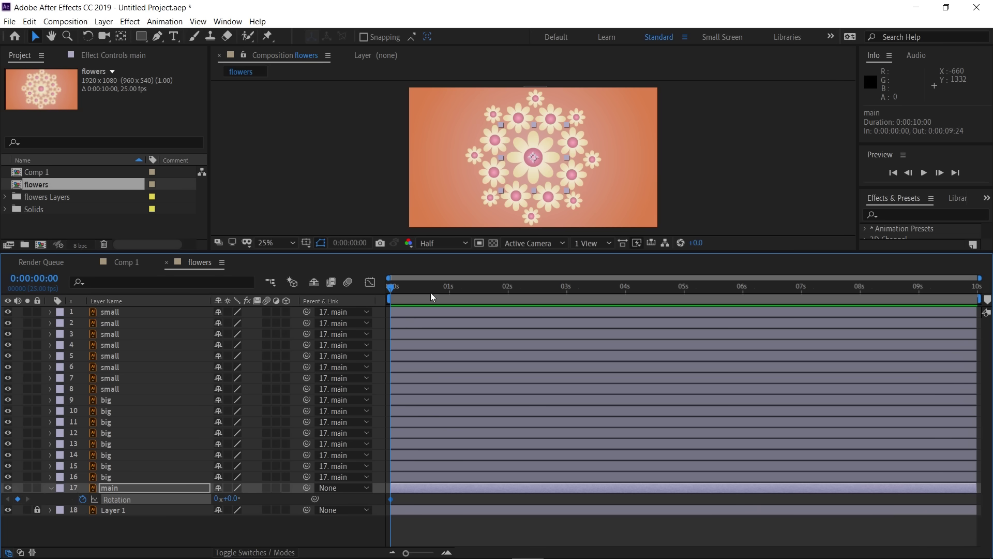
left_click_drag(406, 287, 683, 287)
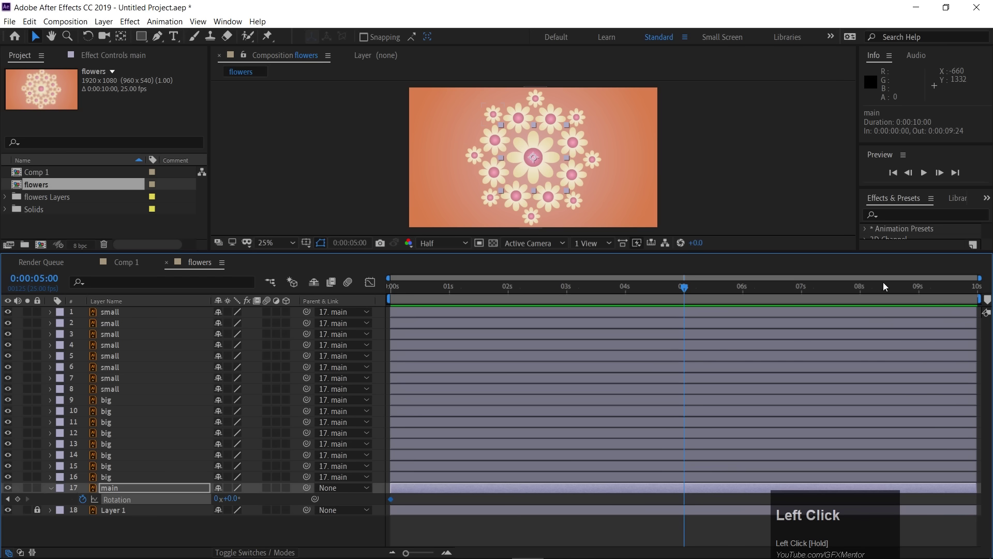
left_click(216, 498)
type("1")
left_click(242, 535)
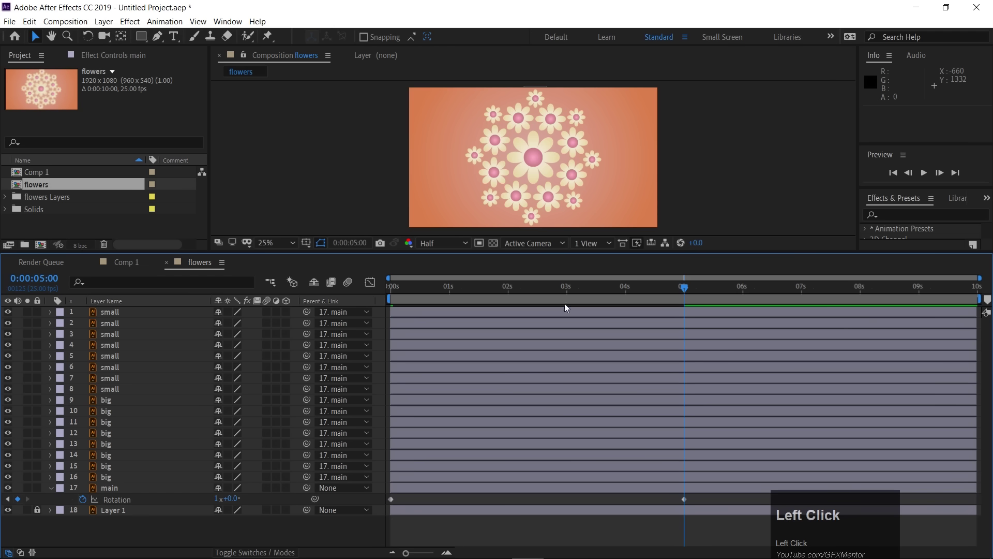
Preview the rotating flowers from the start of the composition
left_click_drag(658, 288, 377, 290)
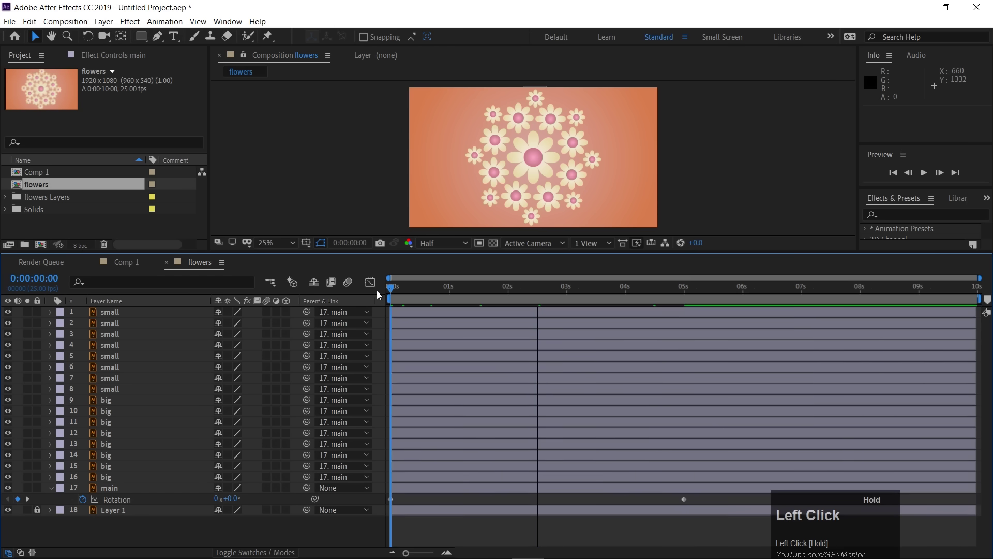
key("space")
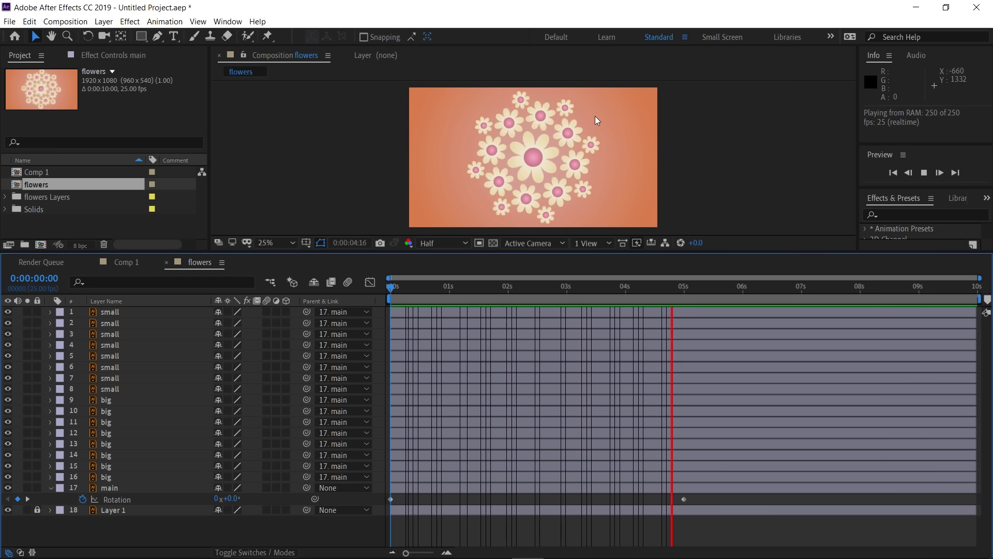
key("space")
End the work area at 0:00:05:00 and preview the shortened rotation from the start
left_click_drag(708, 288, 679, 287)
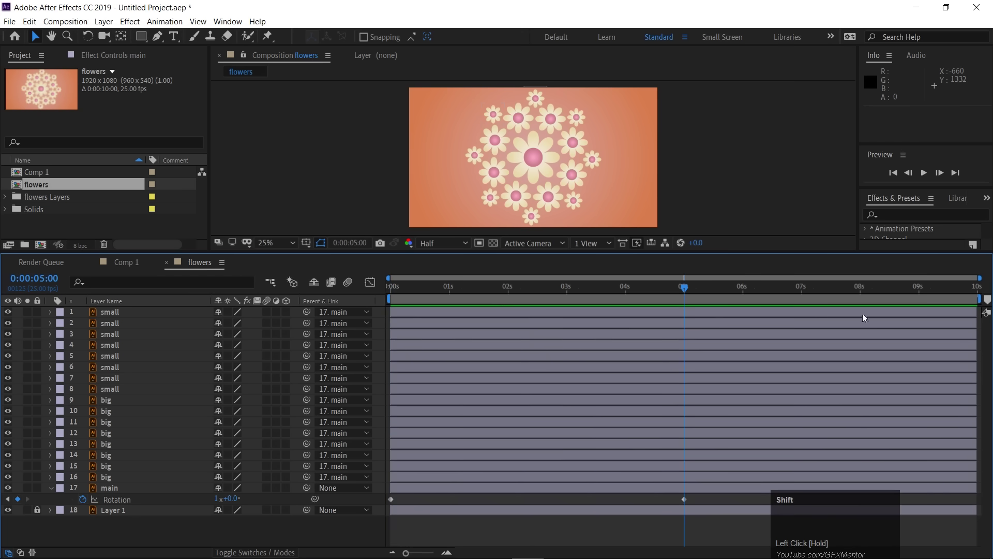
key("n")
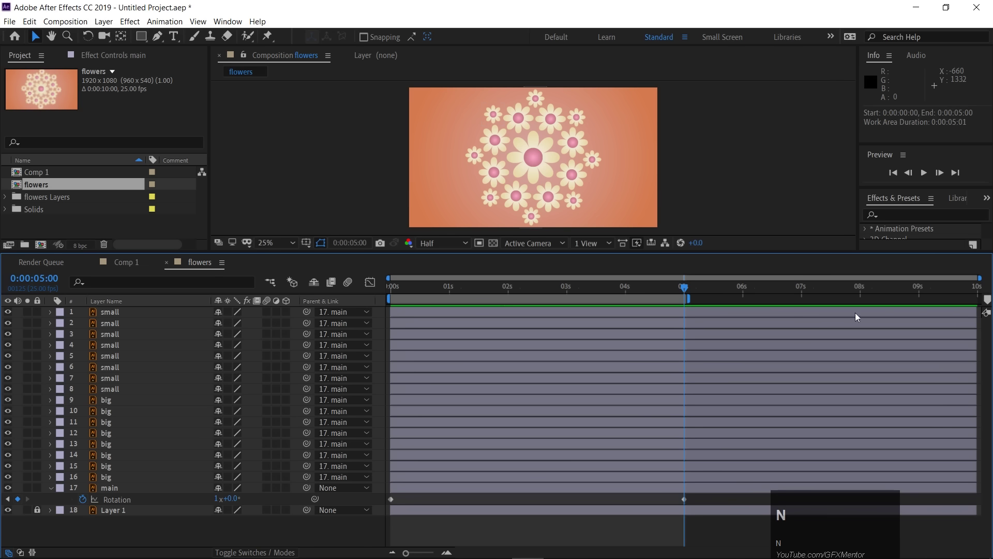
left_click_drag(679, 281, 350, 300)
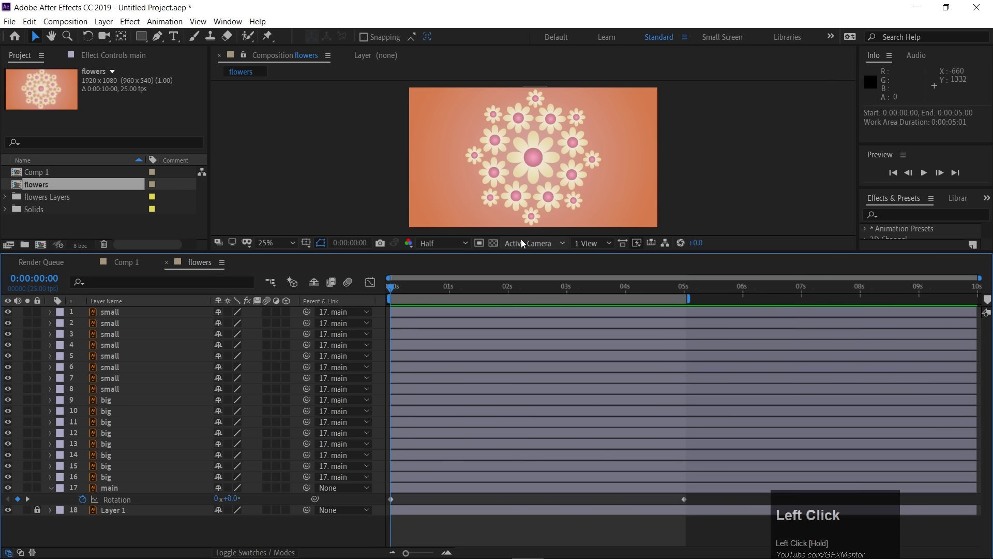
left_click_drag(429, 252, 433, 285)
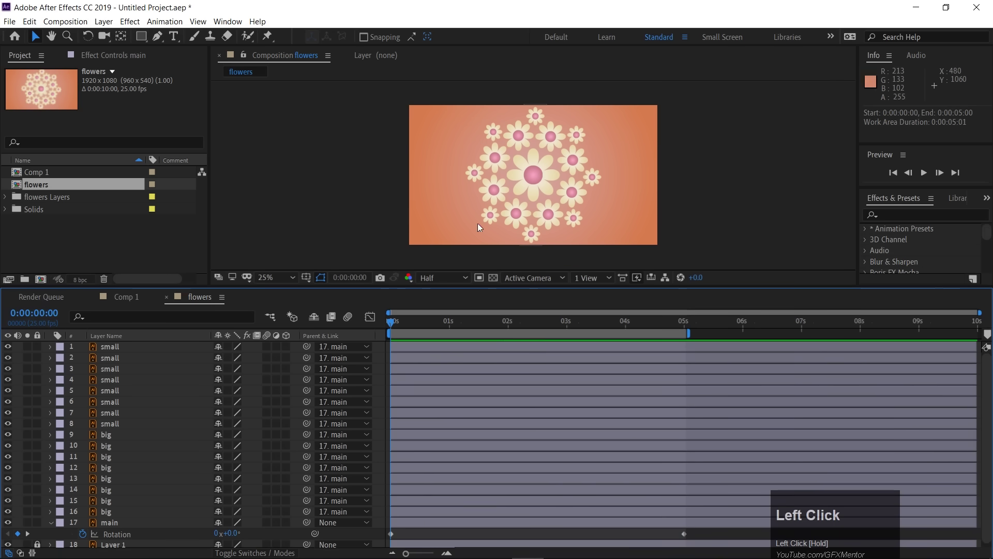
key("space")
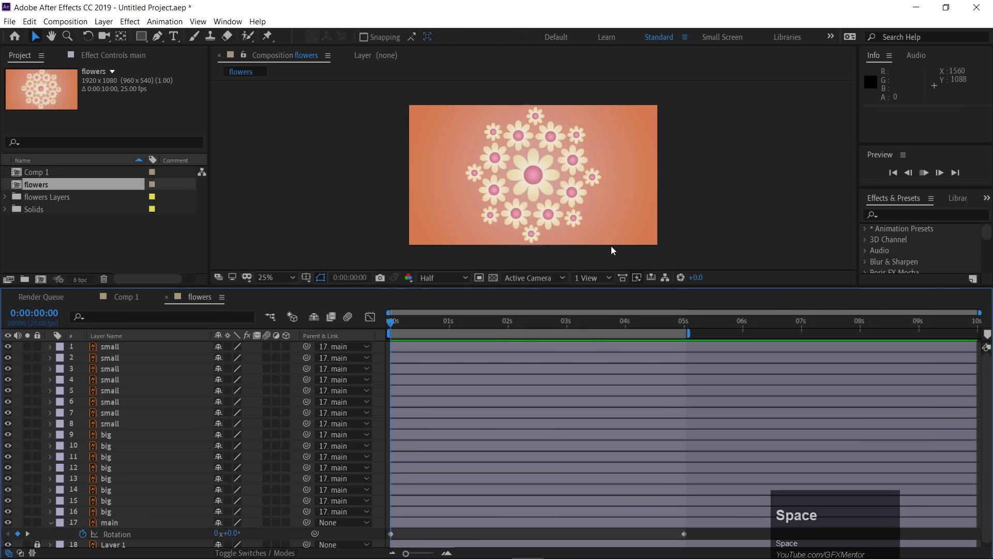
key("space")
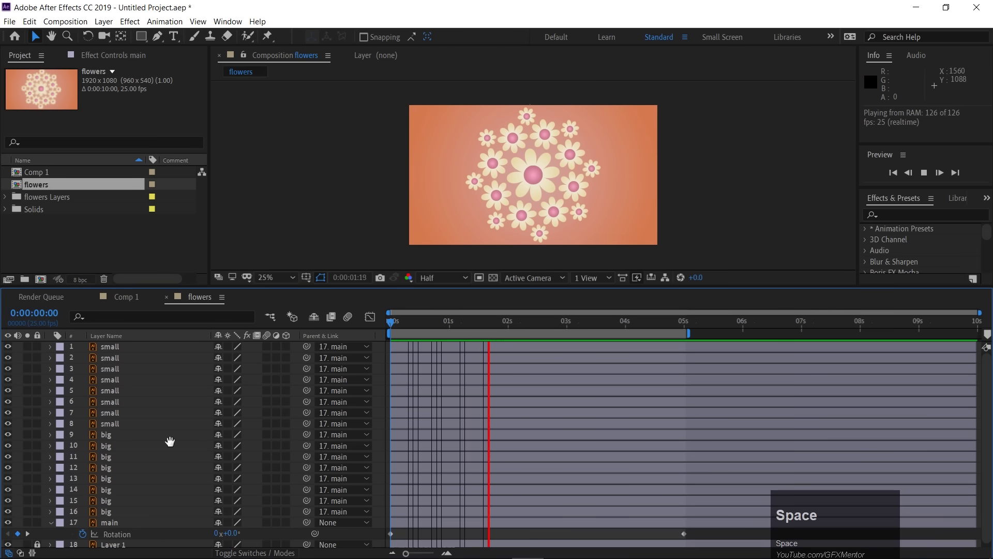
Collapse the main layer and add Rotation keyframes of 0x+0.0° to all eight big layers at 0 seconds
left_click_drag(212, 286, 214, 269)
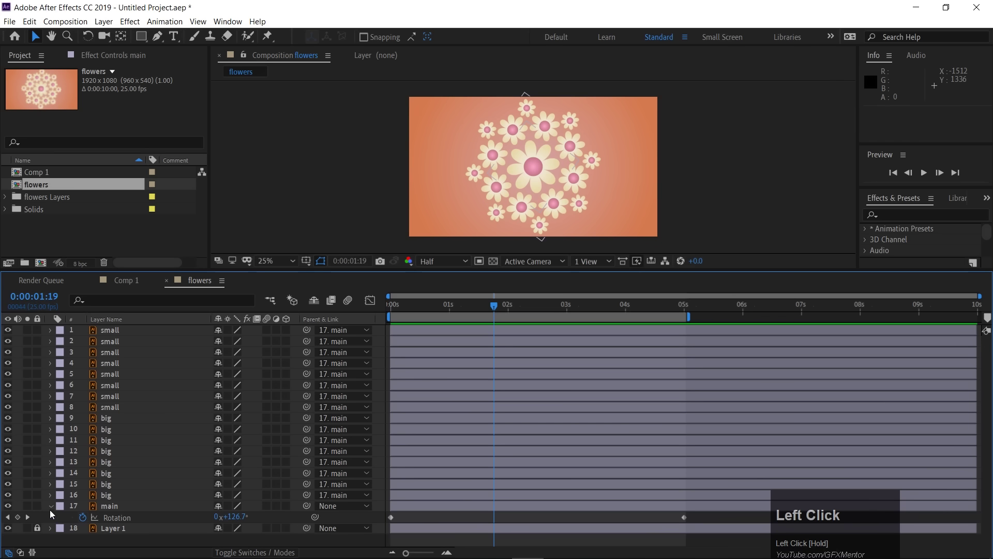
left_click(50, 506)
left_click(111, 496)
left_click(116, 417, "shift")
key("r")
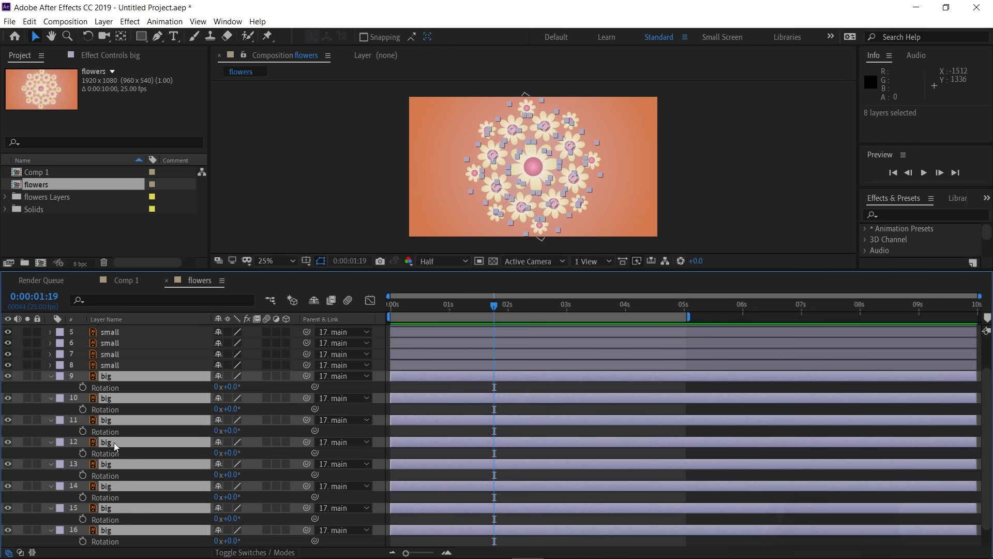
left_click_drag(221, 267, 224, 255)
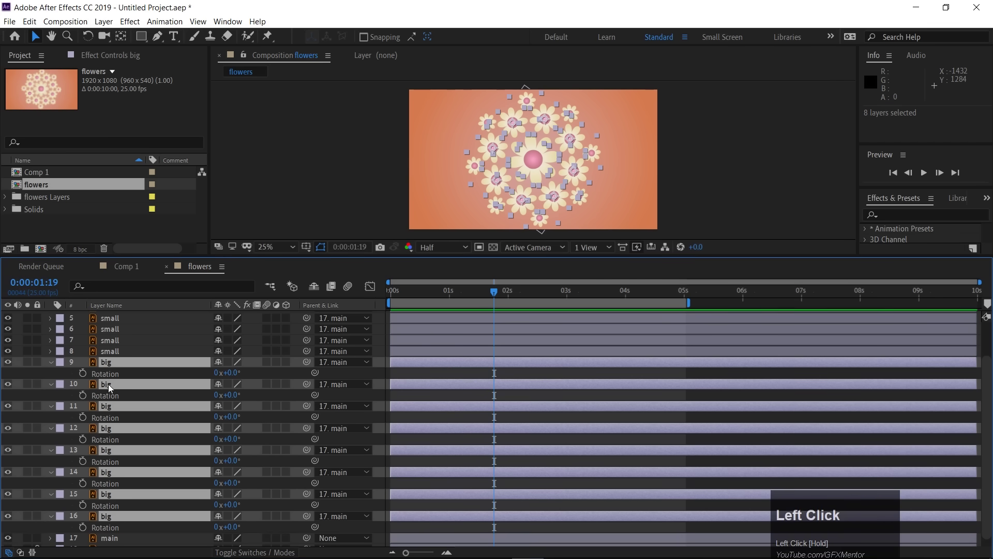
key("Home")
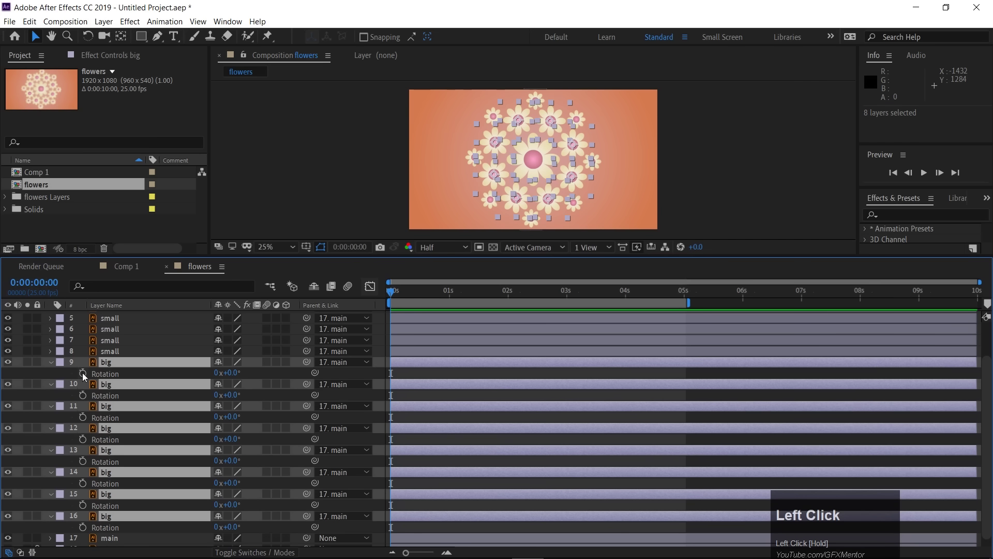
left_click(82, 373)
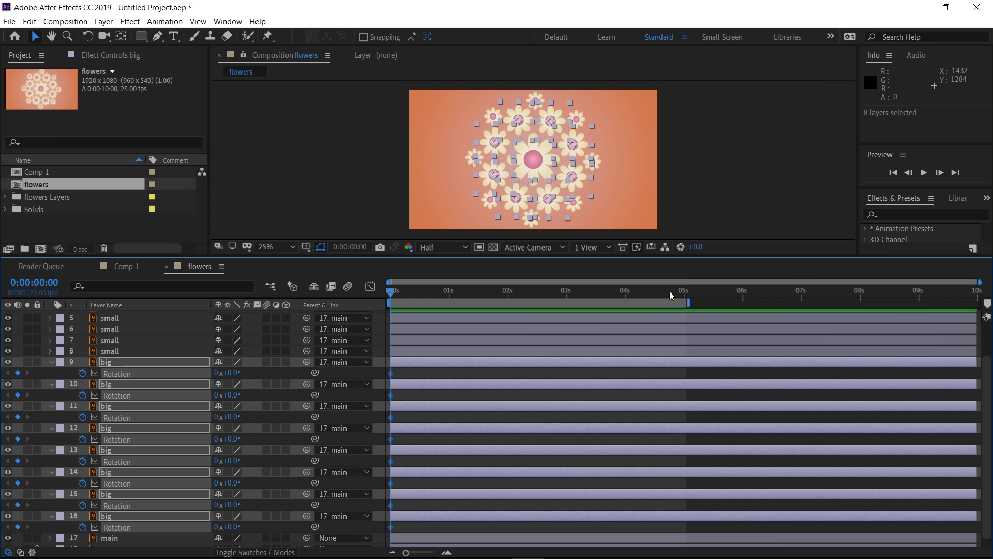
Set the Rotation of all eight big layers to -2x+0.0° at 0:00:05:00
left_click_drag(669, 291, 686, 290)
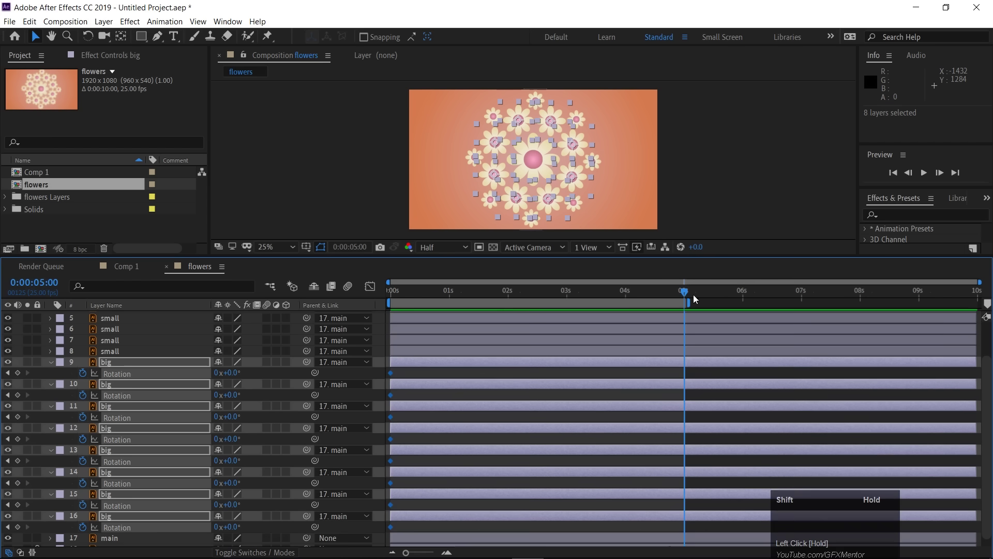
left_click(217, 373)
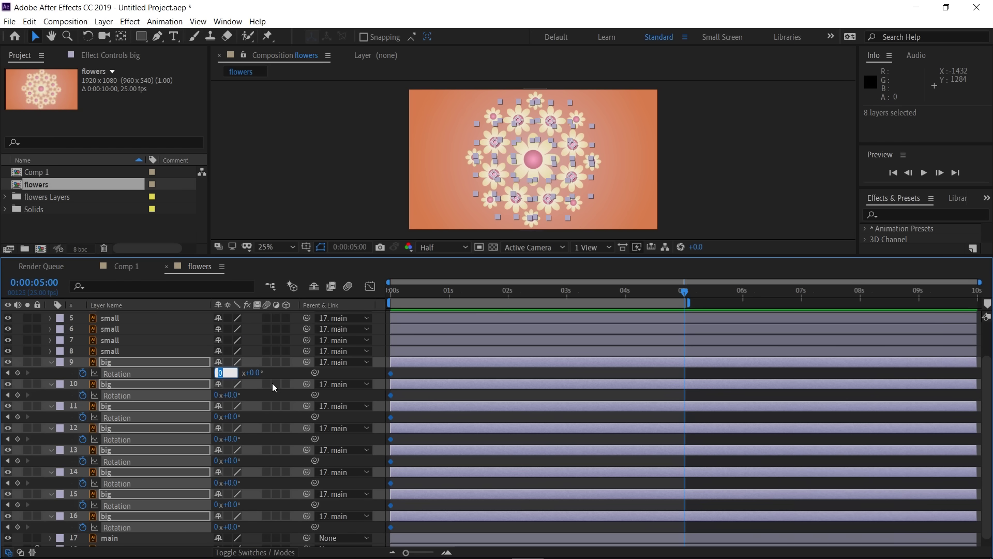
type("-2")
key("Return")
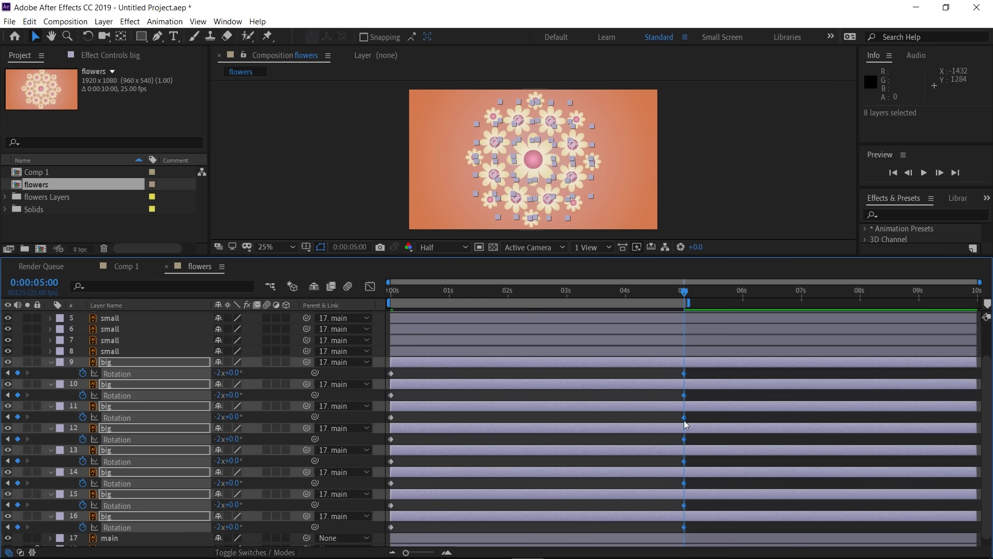
Preview the counter-rotating big flowers from the start of the composition in an enlarged viewer
left_click_drag(683, 298, 371, 294)
left_click_drag(416, 257, 419, 363)
scroll(471, 266, "up", 1)
scroll(471, 266, "up", 1)
scroll(470, 265, "down", 1)
key("space")
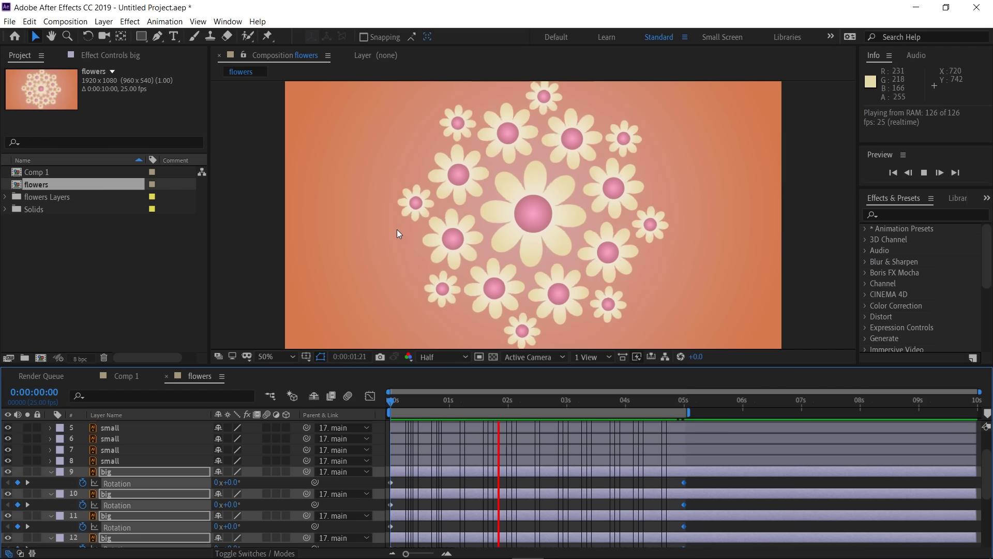
key("space")
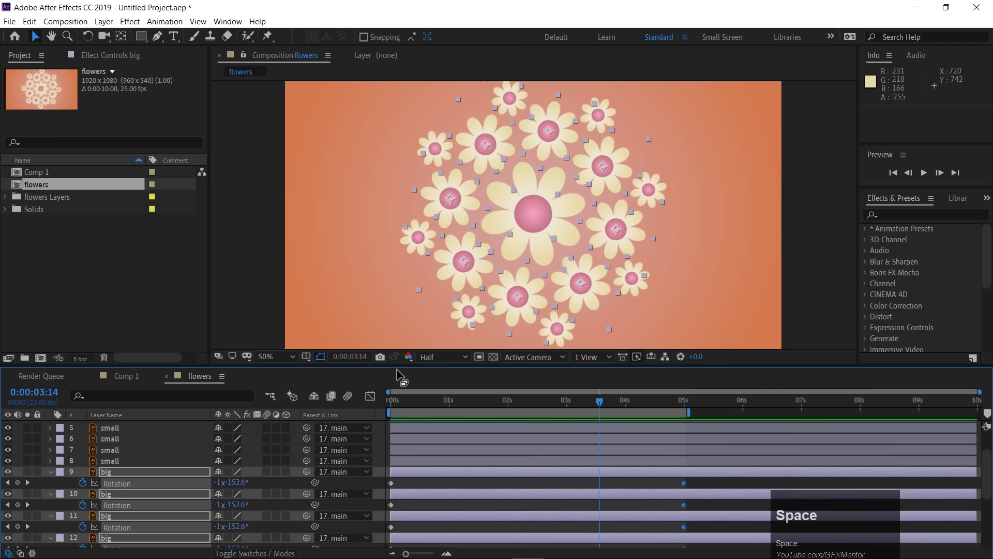
left_click(398, 365)
left_click_drag(398, 366, 405, 263)
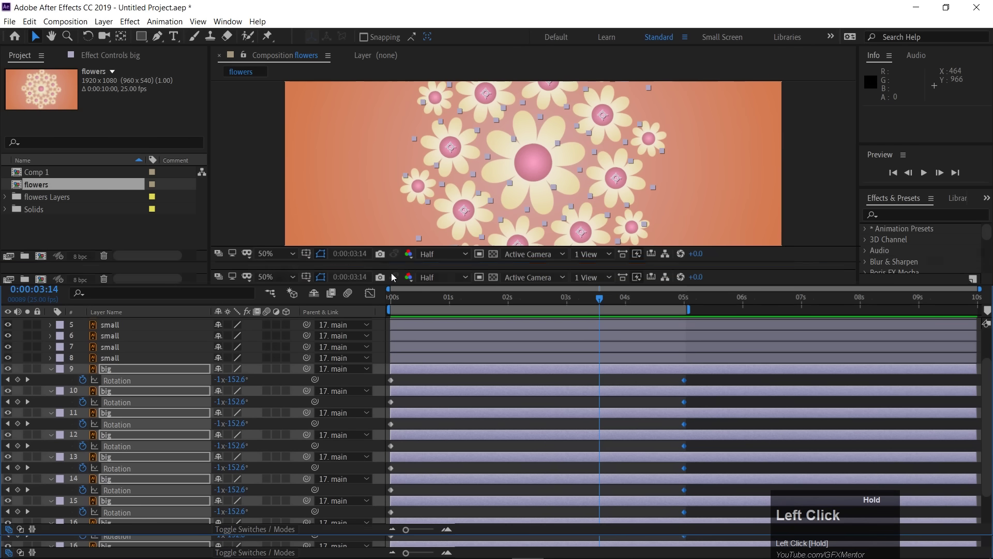
Collapse the big layers and reveal the Rotation property of all eight small layers
left_click(50, 369)
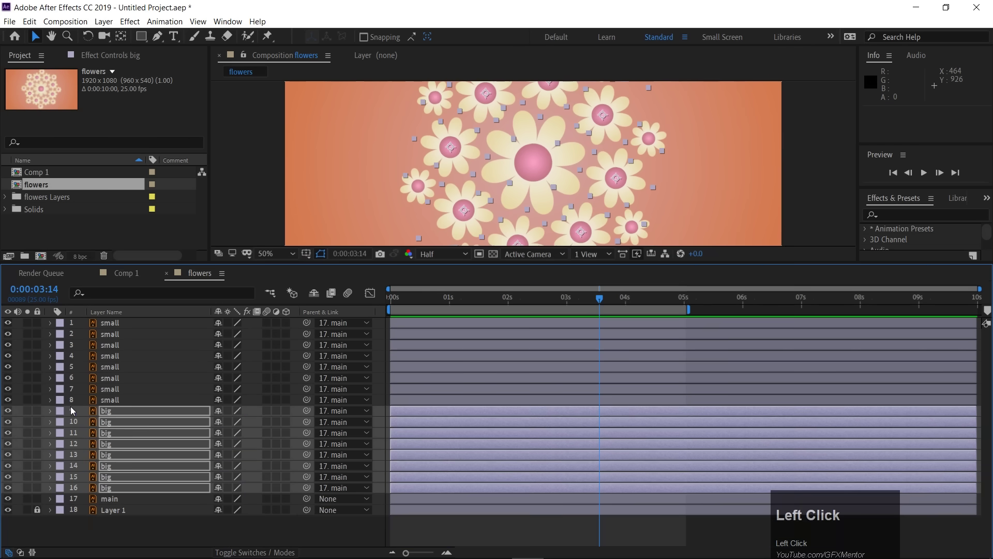
left_click(126, 401)
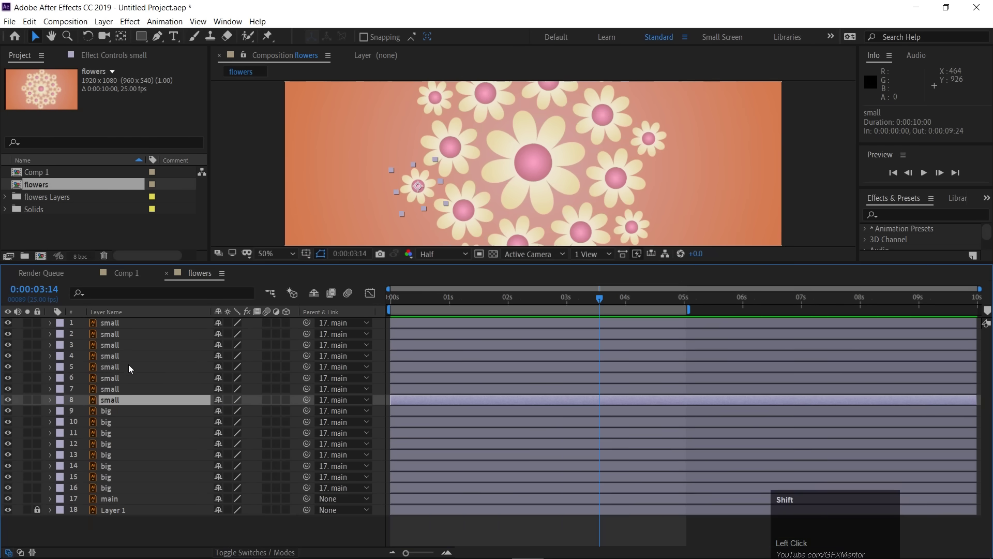
left_click(131, 325, "shift")
scroll(158, 385, "up", 1)
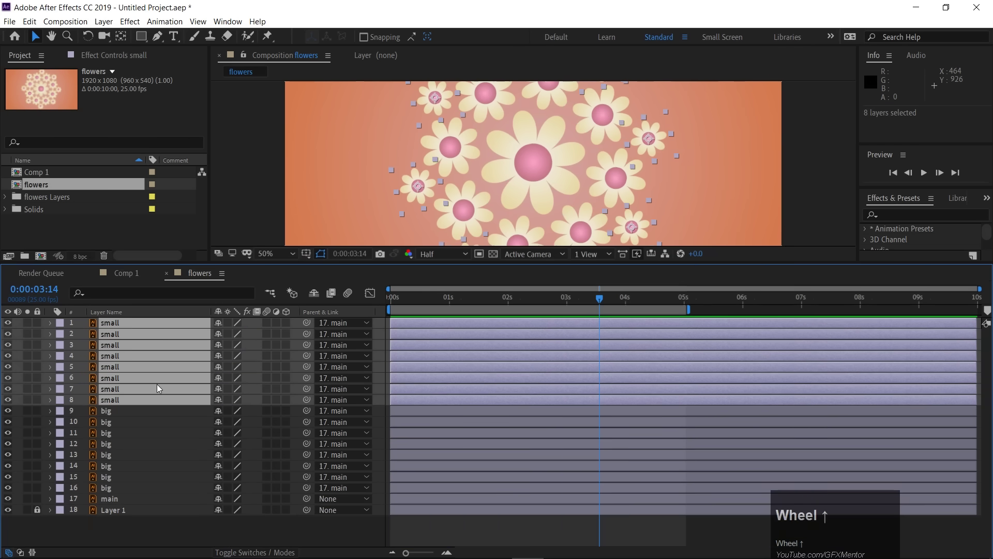
key("r")
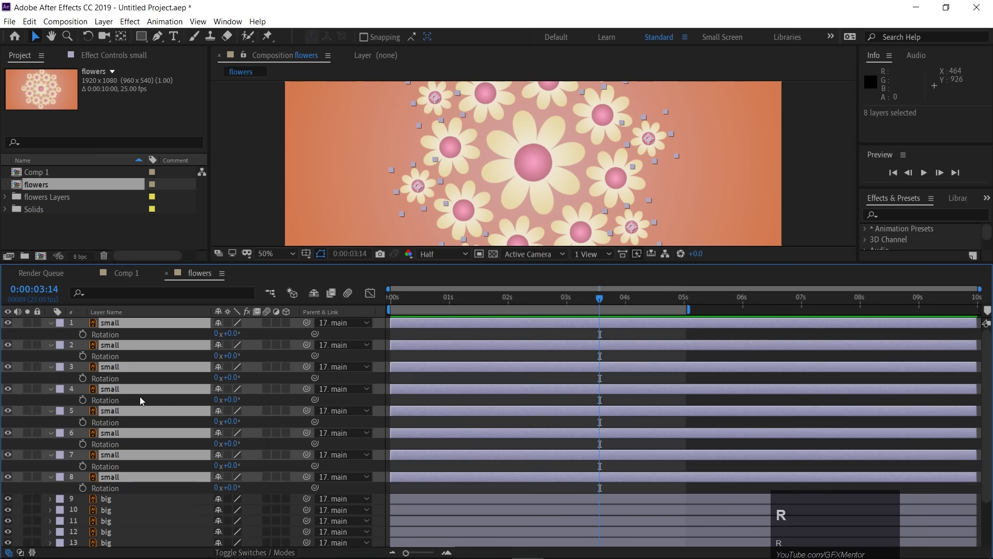
Add Rotation keyframes of 0x+0.0° to all eight small layers at 0 seconds
left_click(83, 335)
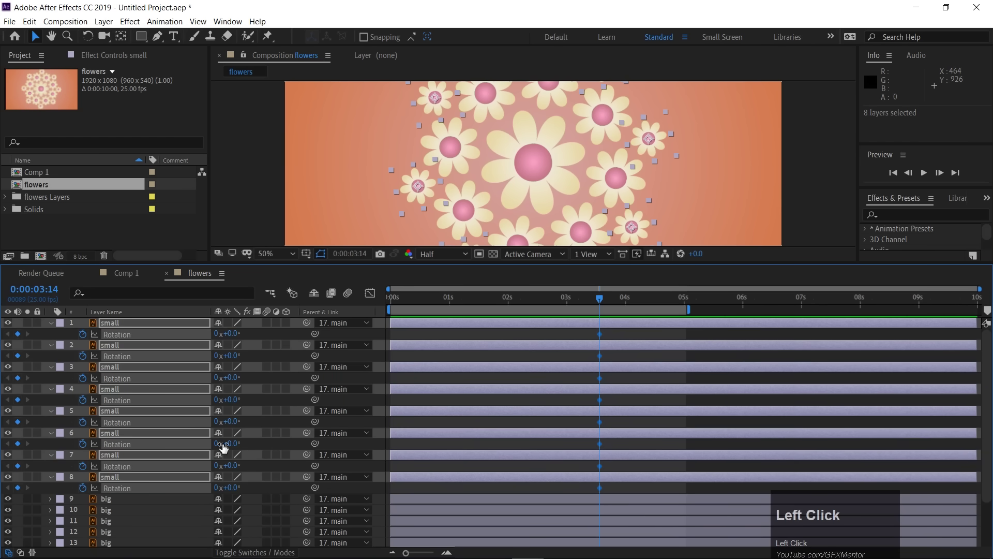
key("ctrl+z")
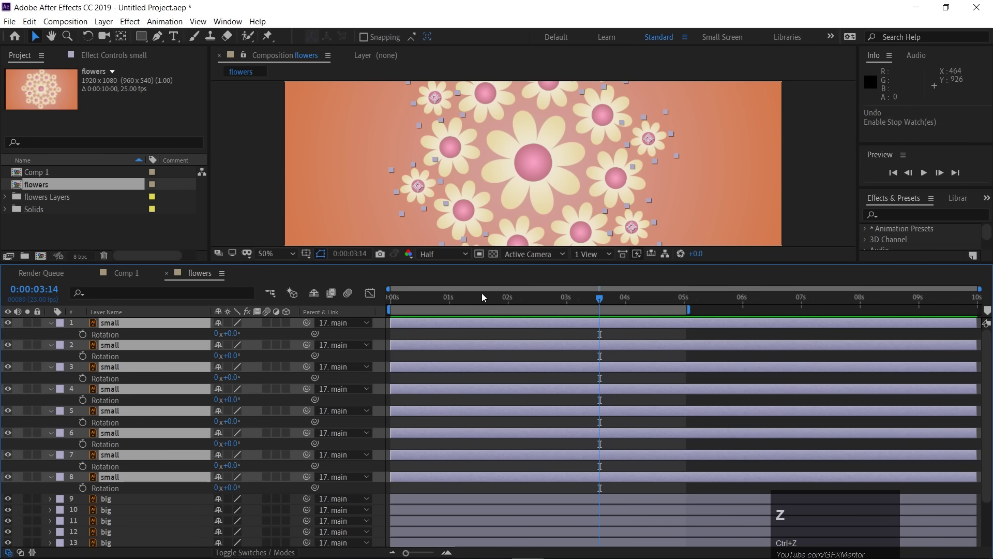
left_click_drag(603, 296, 226, 347)
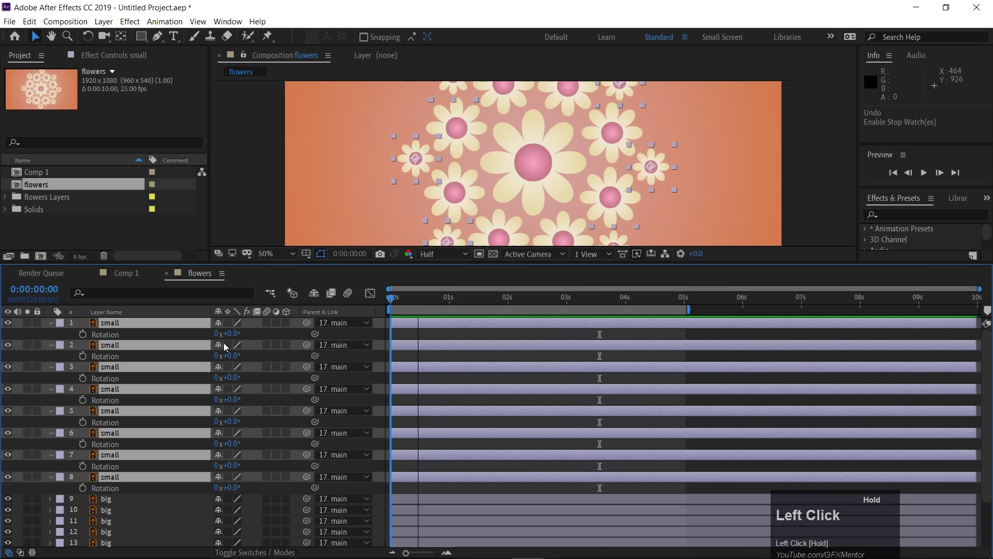
left_click(83, 335)
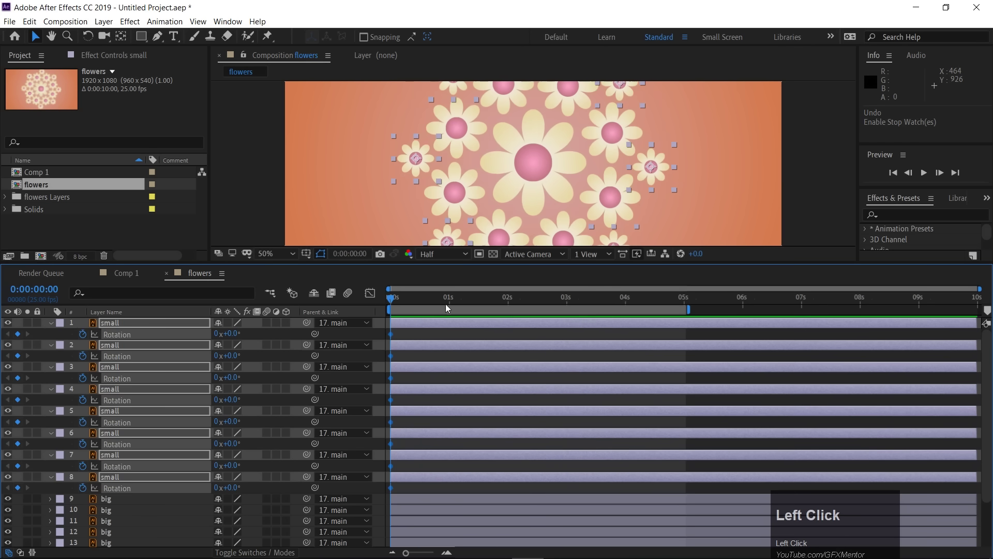
Set the Rotation of all eight small layers to 4x+0.0° at 0:00:05:00
left_click_drag(594, 296, 691, 300)
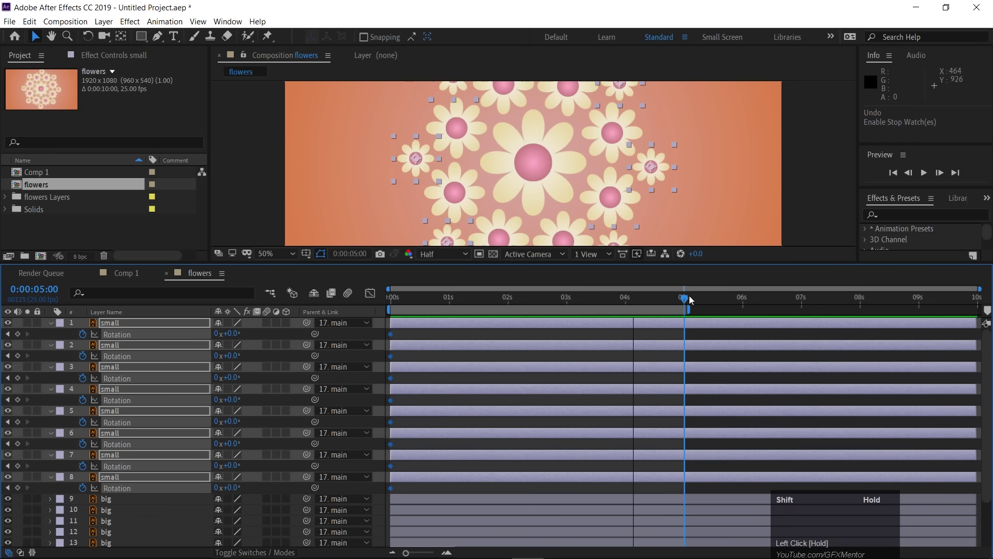
left_click(216, 334)
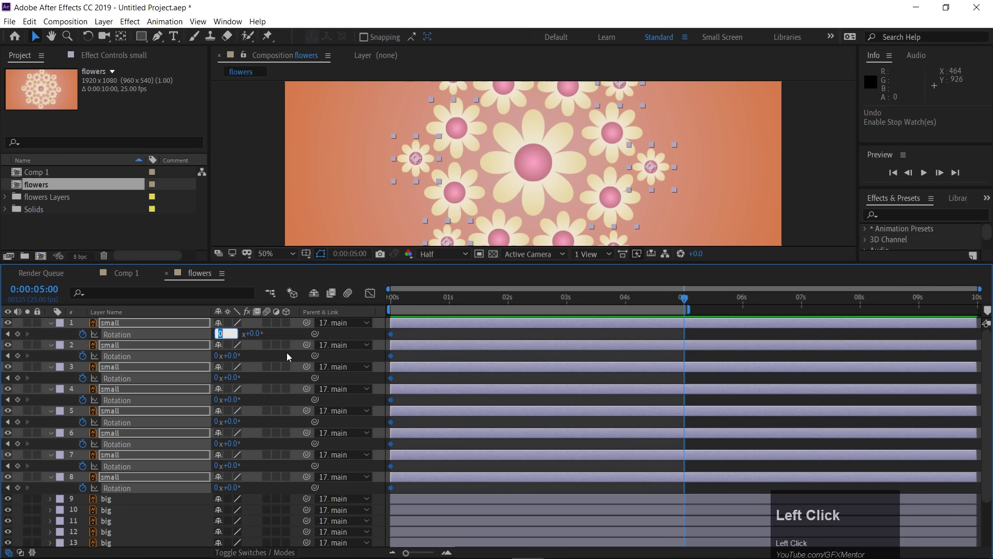
type("4")
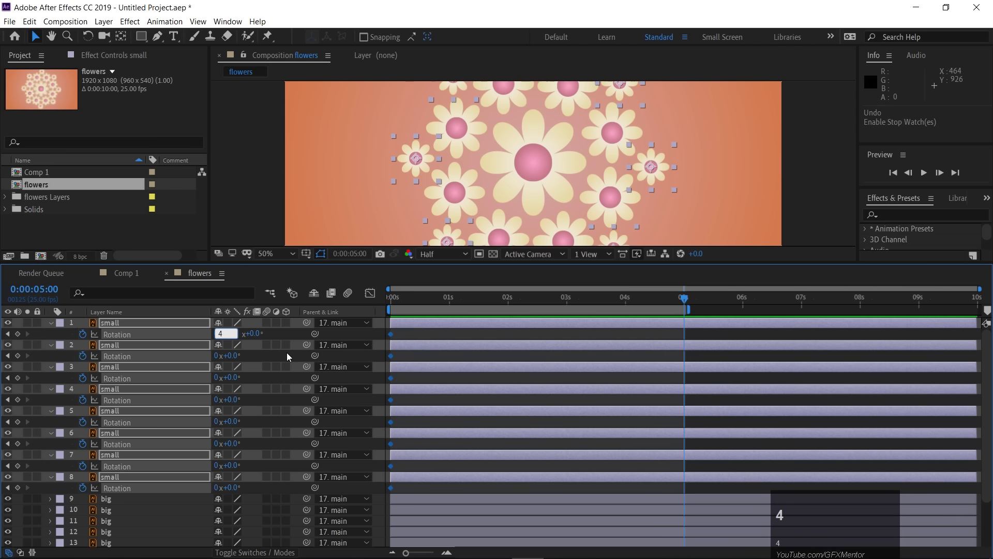
key("Return")
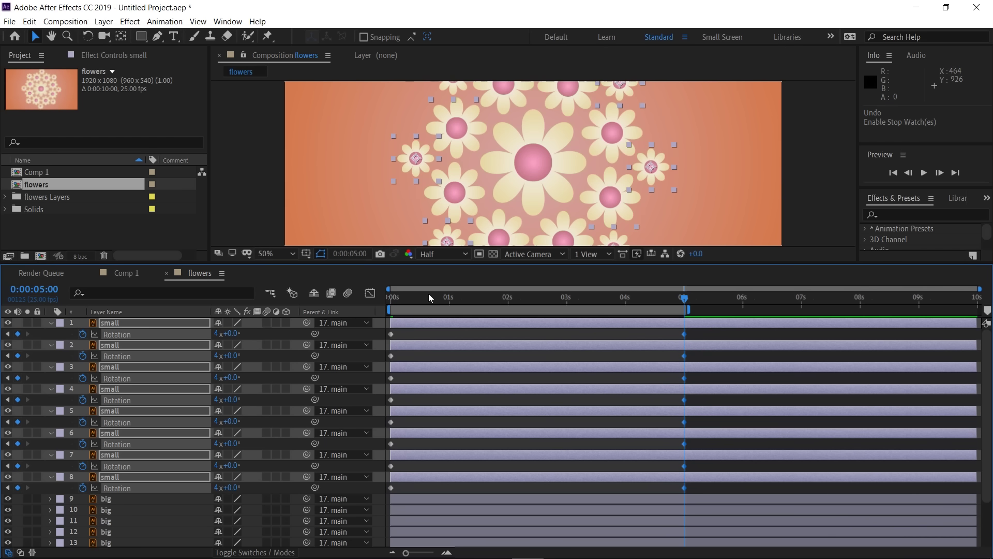
Preview the rotation of the small flowers from the start of the composition in an enlarged viewer
left_click_drag(438, 299, 373, 442)
key("space")
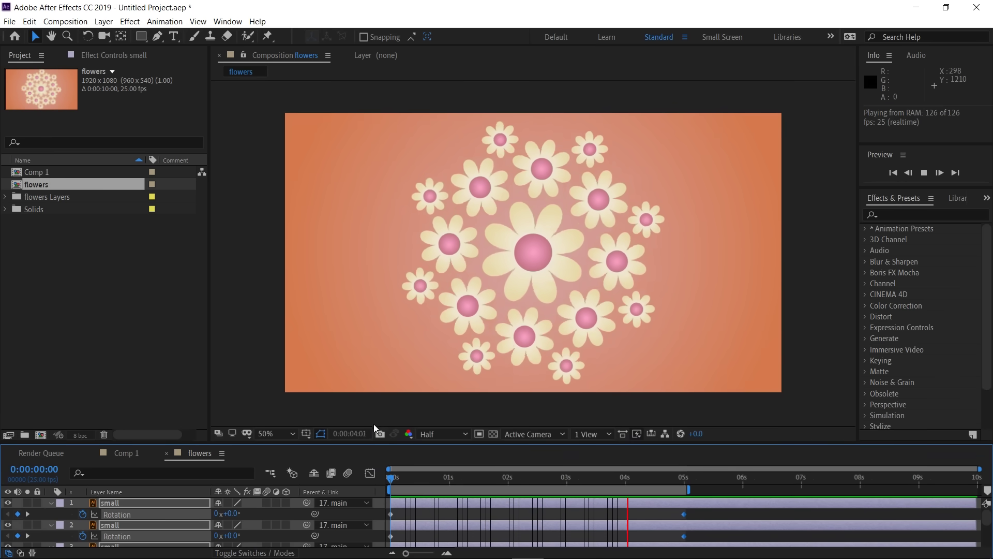
key("space")
left_click_drag(366, 444, 377, 259)
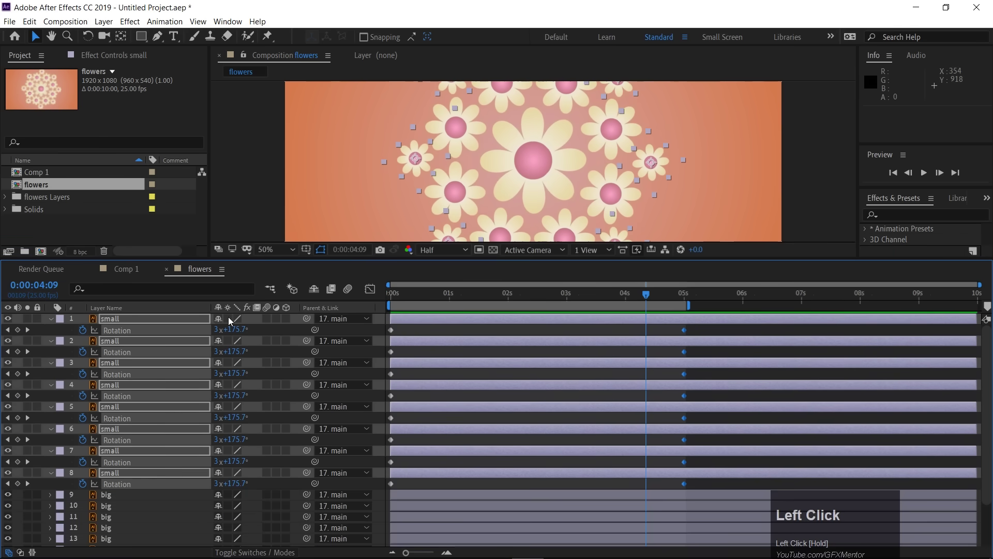
Enable continuous rasterization on the small, big and main layers and return to 0 seconds
left_click(50, 319)
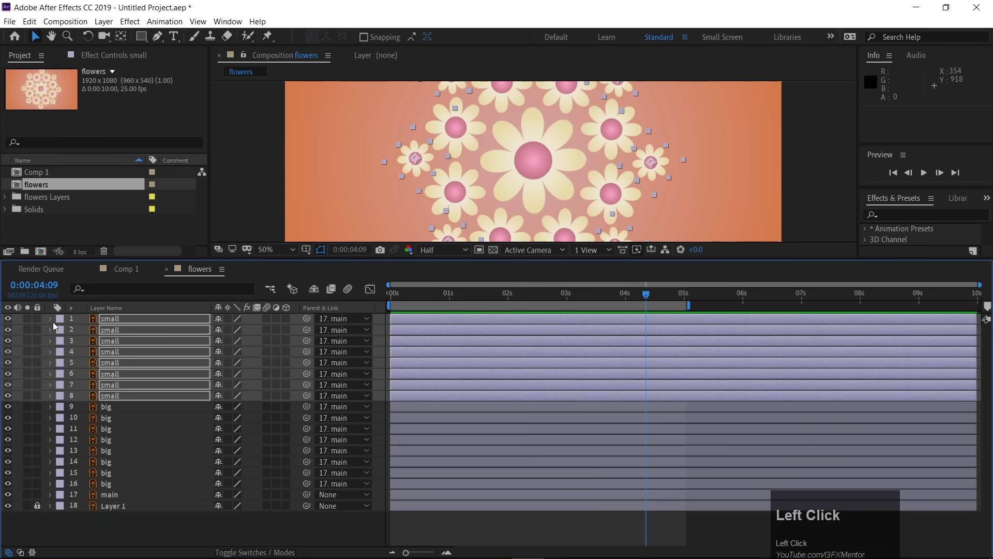
left_click_drag(228, 318, 232, 498)
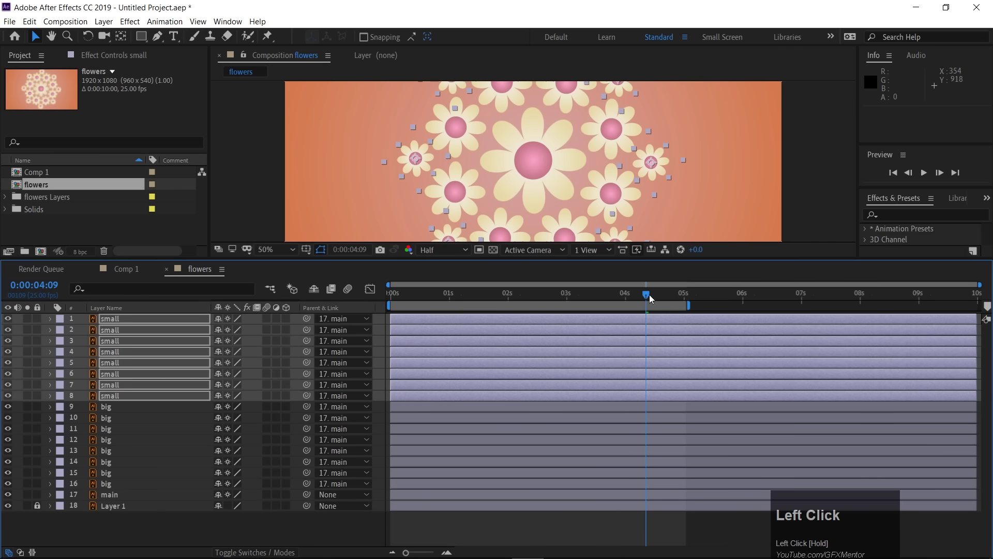
left_click_drag(651, 298, 479, 294)
left_click_drag(382, 292, 386, 294)
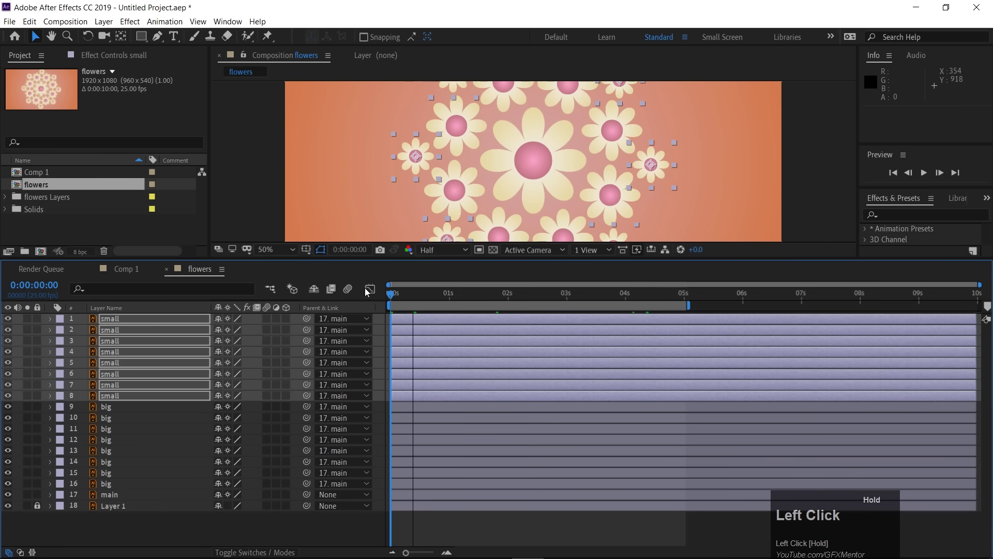
Enable motion blur for the flower layers and the composition, and preview the animation in an enlarged viewer
left_click_drag(268, 318, 268, 474)
left_click(347, 288)
left_click_drag(421, 260, 422, 467)
key("space")
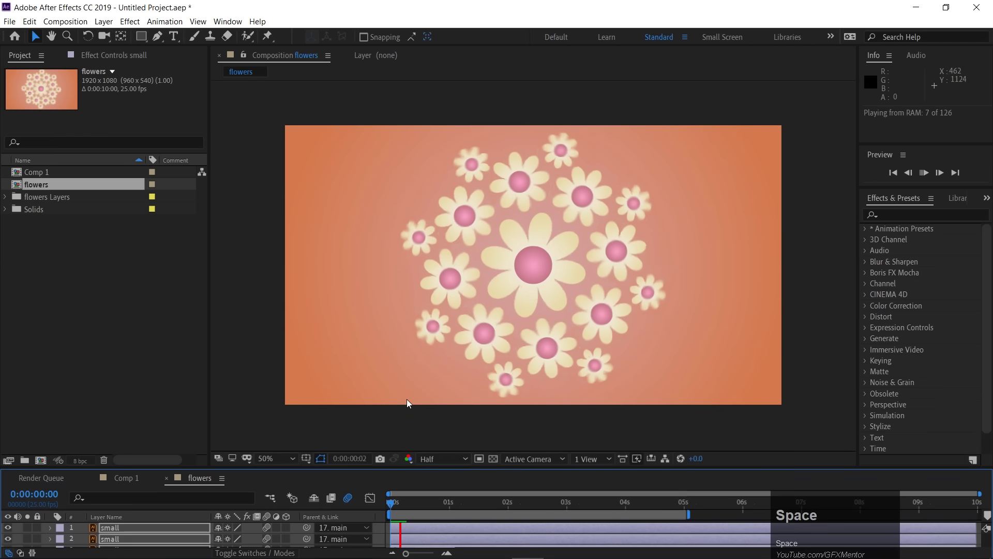